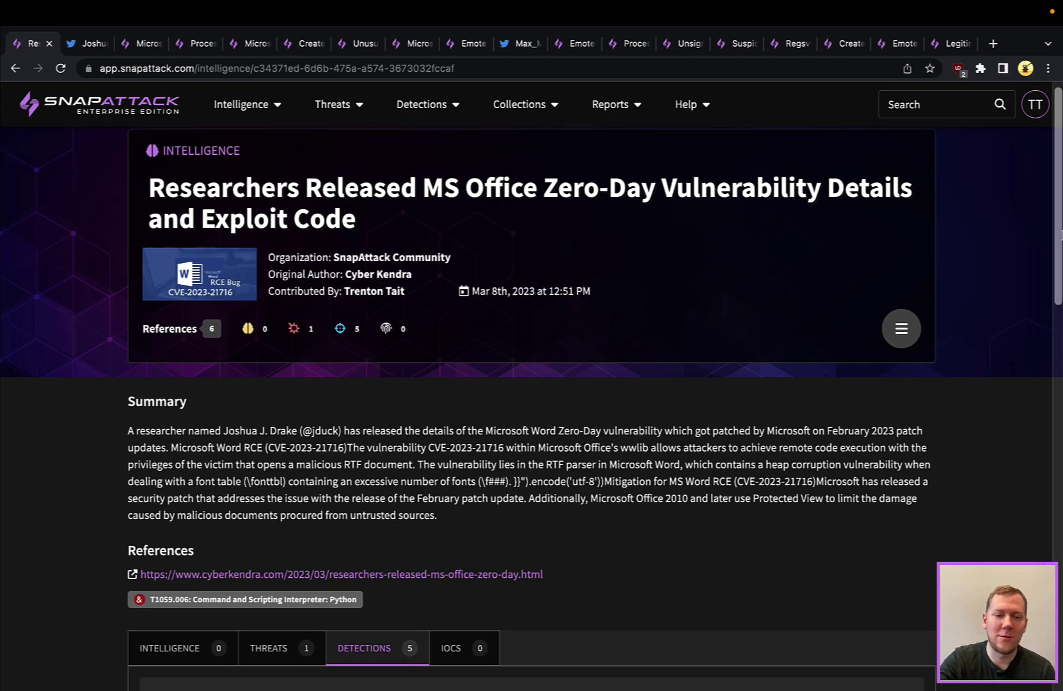
Scroll the MS Office zero-day article to its detections, then bring up the CVE-2023-21716 proof-of-concept tweet
scroll(1060, 235, down, 5)
scroll(1061, 236, down, 2)
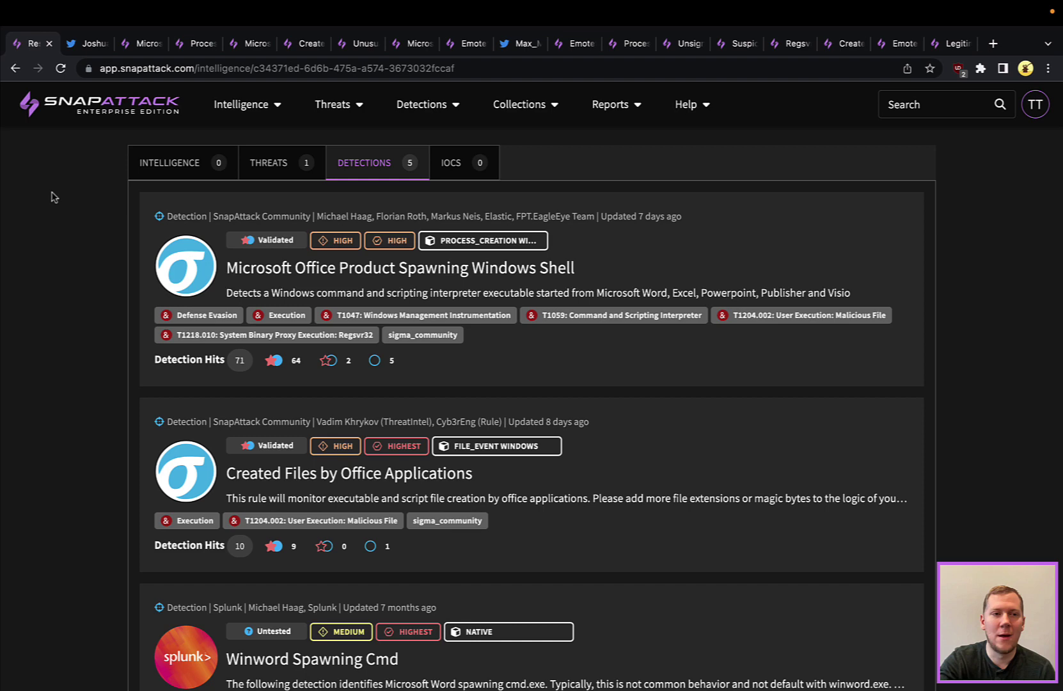
click(87, 39)
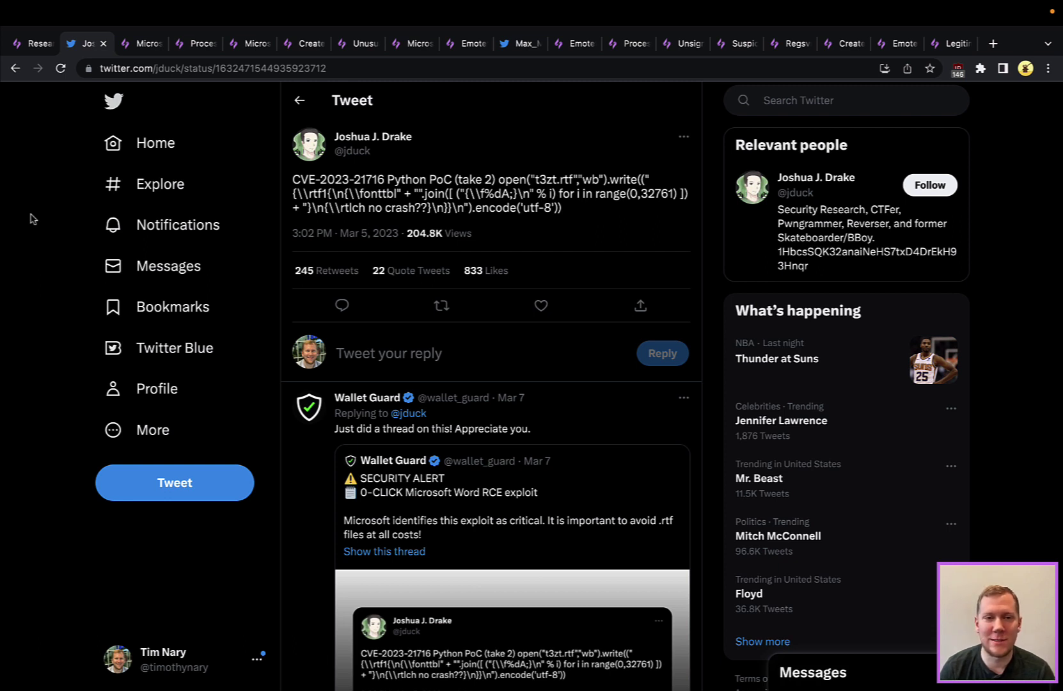
Play the CVE-2023-21716 threat's attack-session replay and pause it at 00:20 of 00:23
click(142, 44)
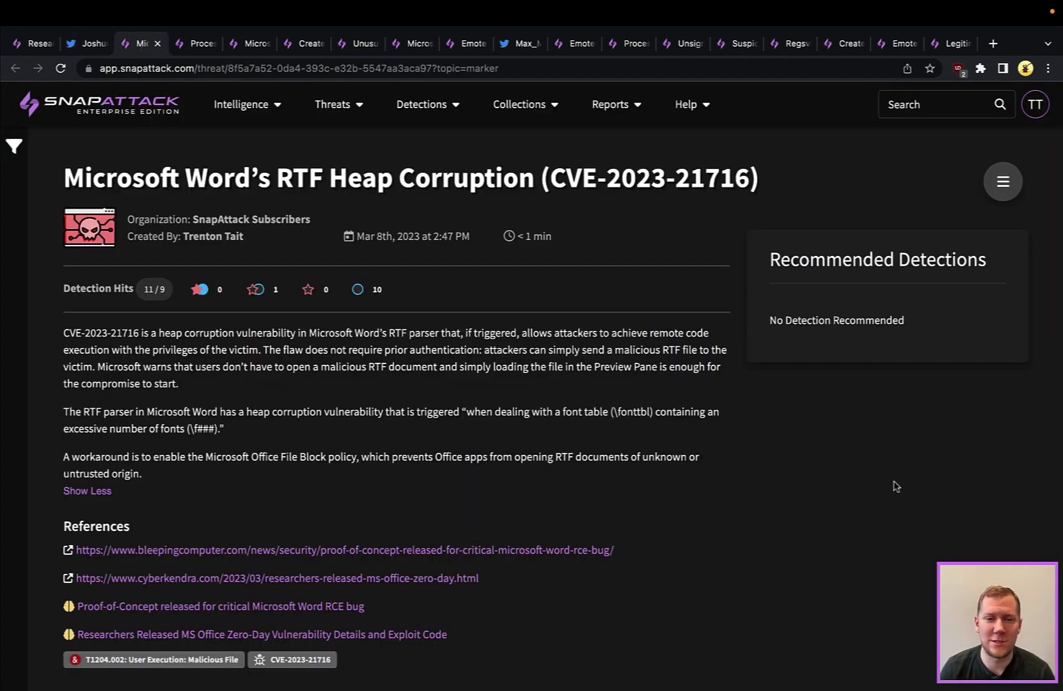
scroll(896, 487, down, 8)
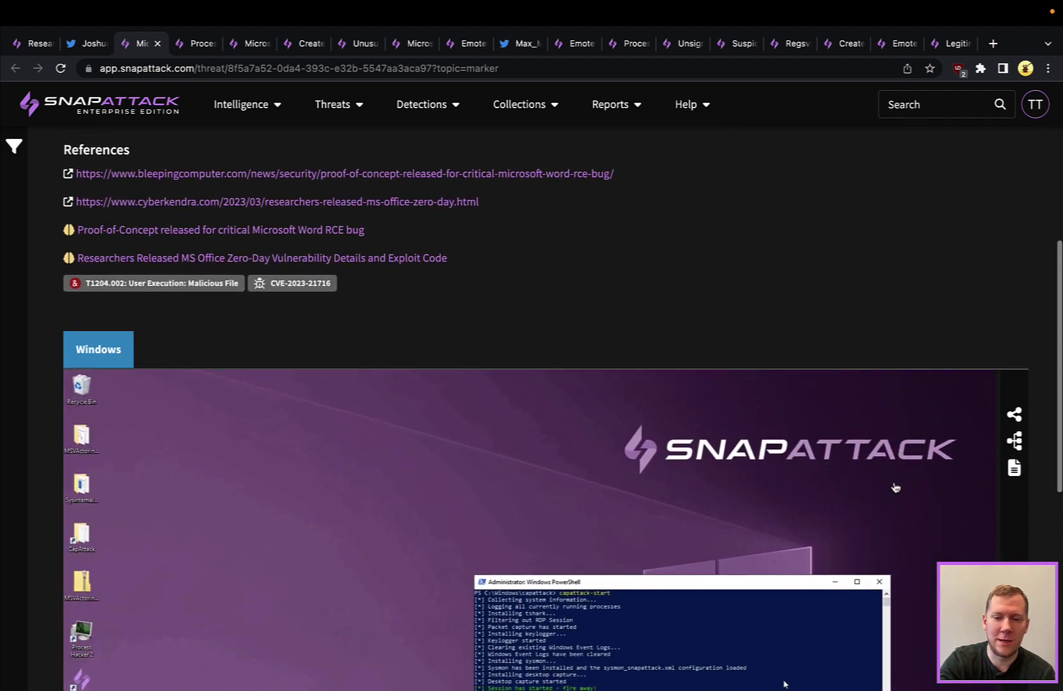
scroll(895, 487, down, 2)
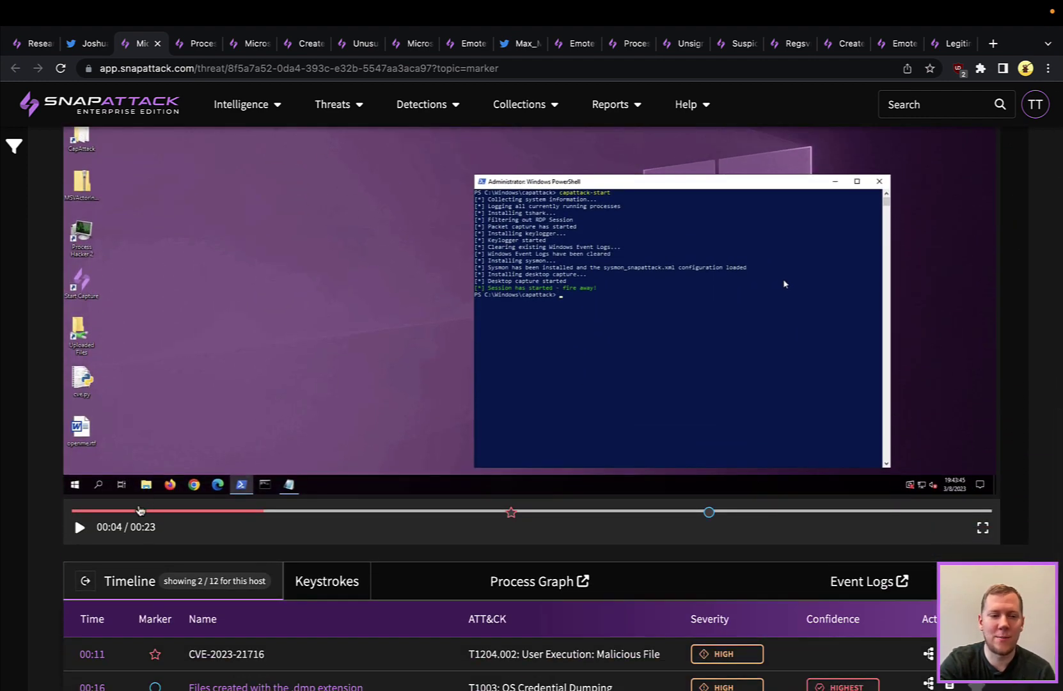
scroll(140, 513, up, 1)
click(79, 596)
scroll(38, 533, up, 1)
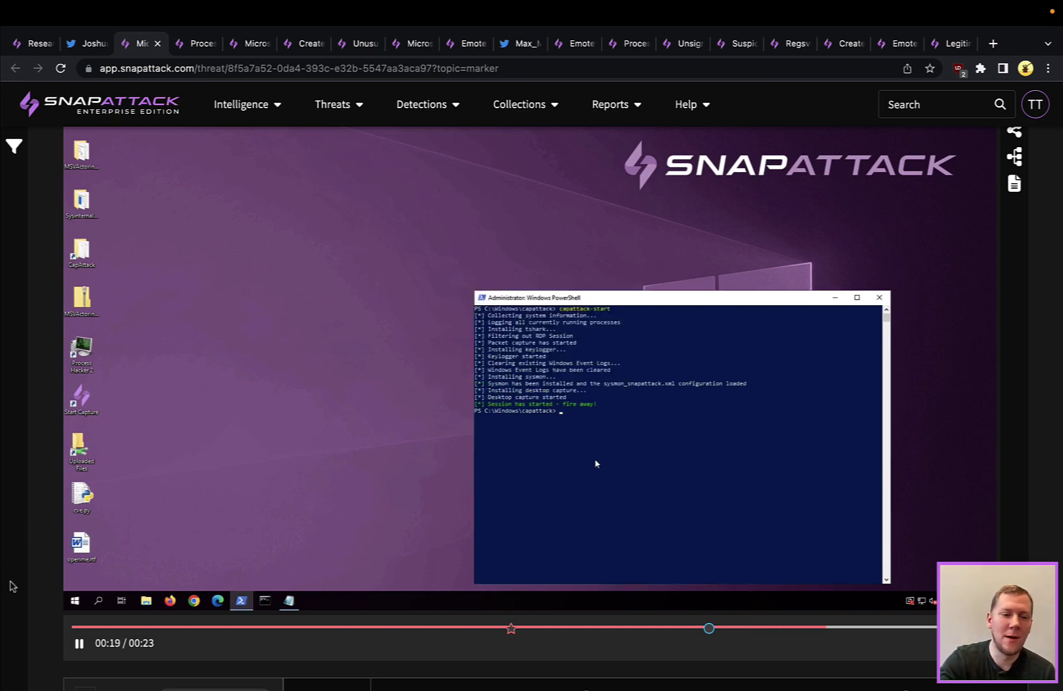
click(77, 642)
scroll(73, 642, down, 3)
scroll(74, 641, down, 1)
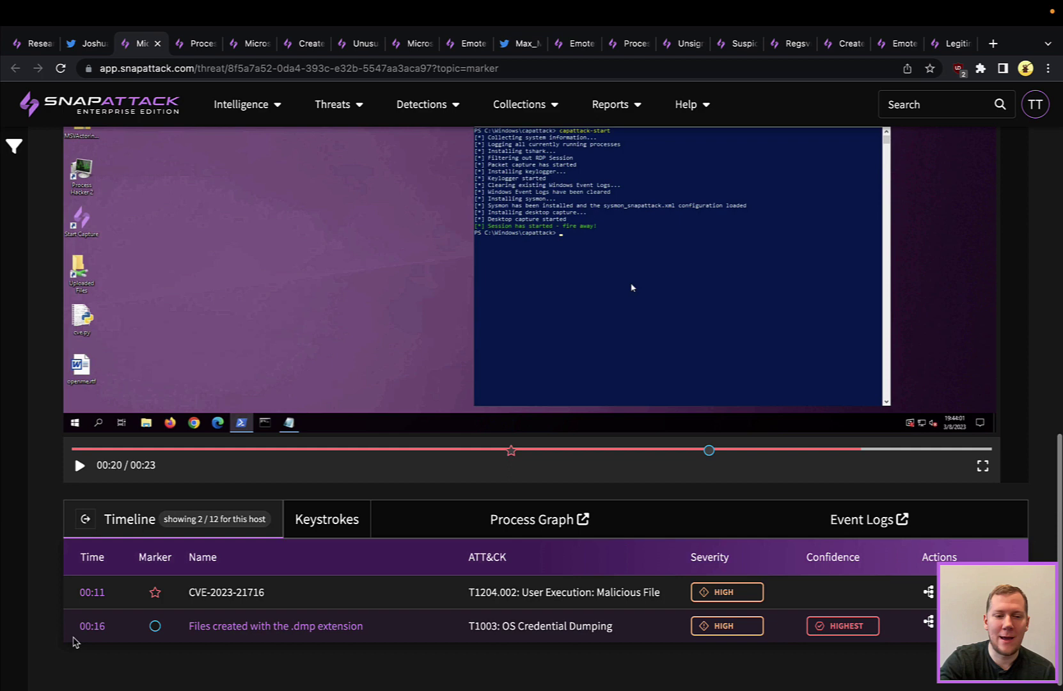
scroll(48, 485, up, 2)
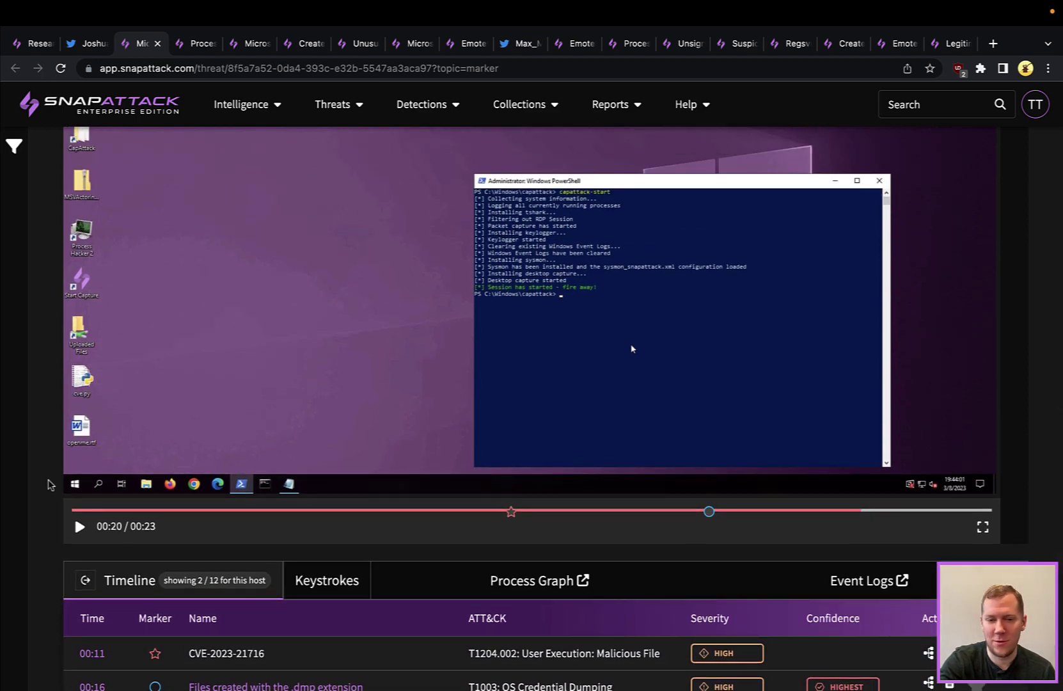
scroll(51, 485, up, 4)
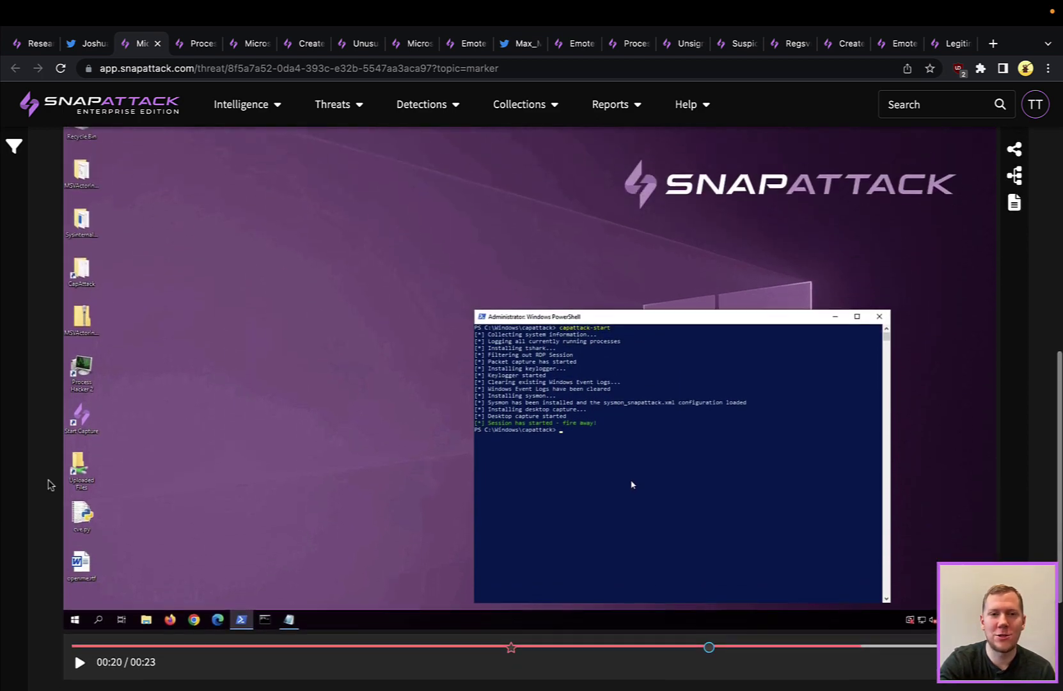
Inspect the WerFault.exe and WINWORD.EXE process details in the CVE-2023-21716 process graph
click(195, 51)
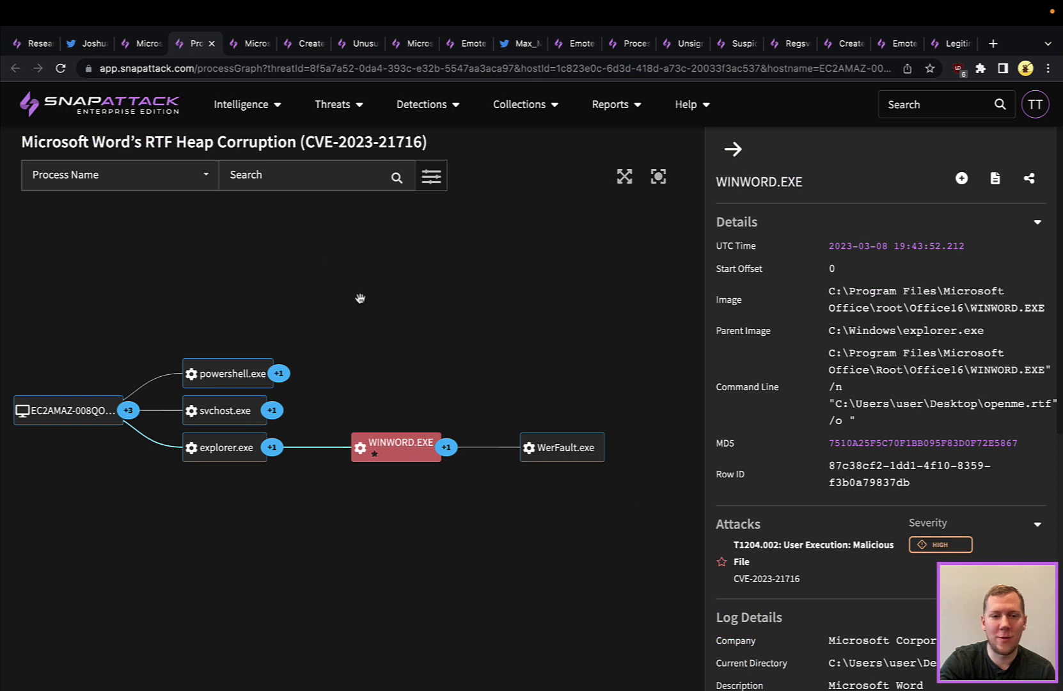
drag(360, 298, 399, 299)
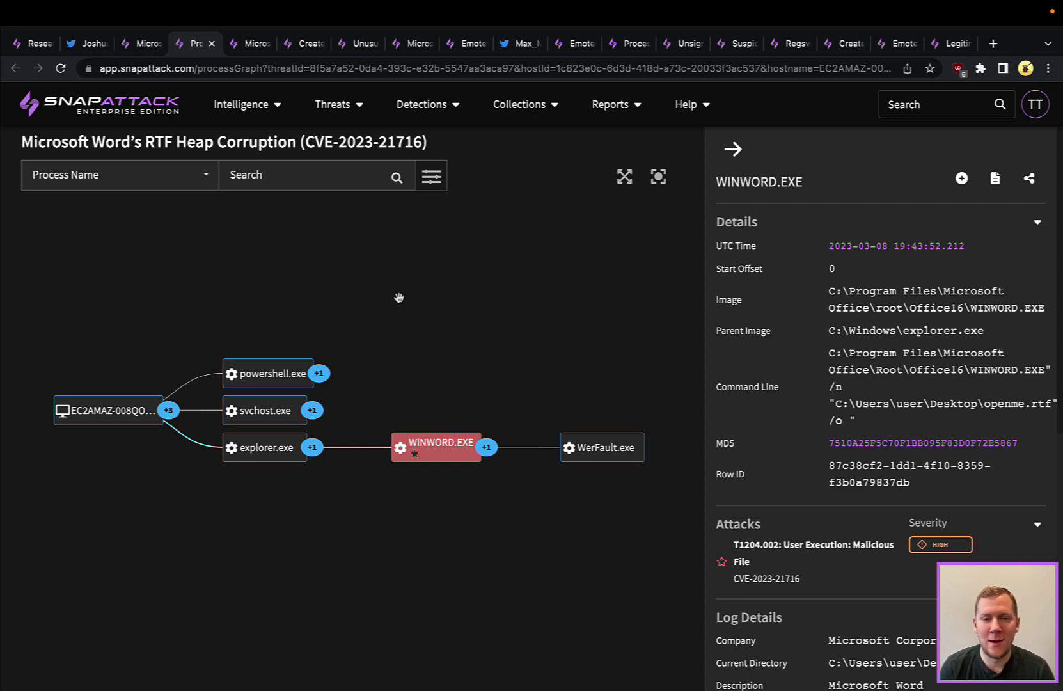
click(622, 458)
drag(620, 377, 548, 375)
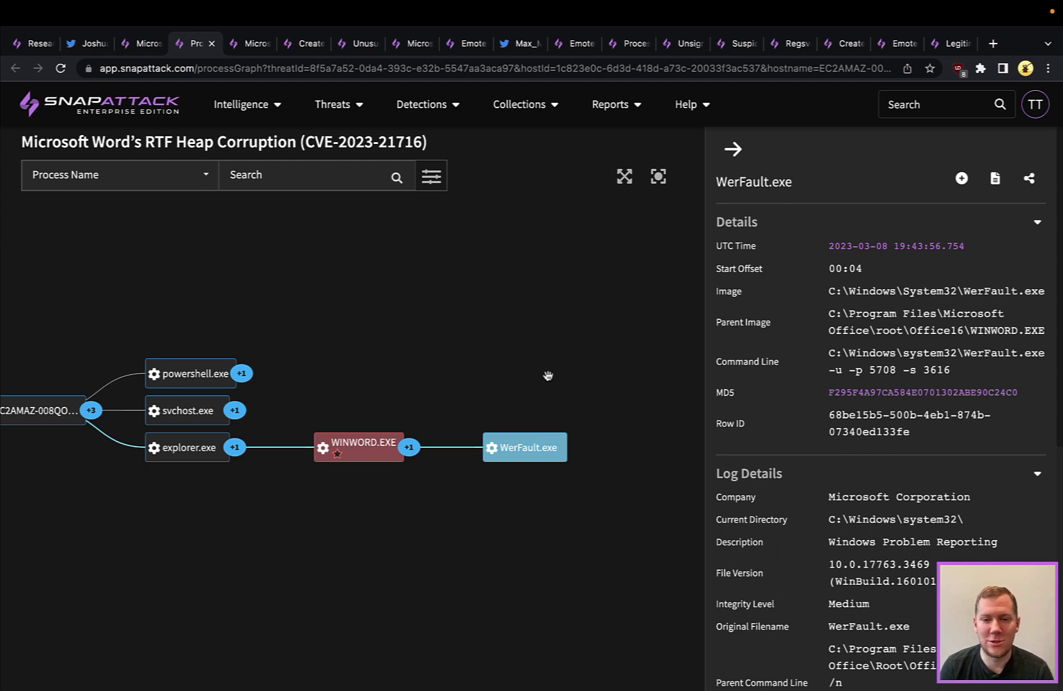
click(381, 459)
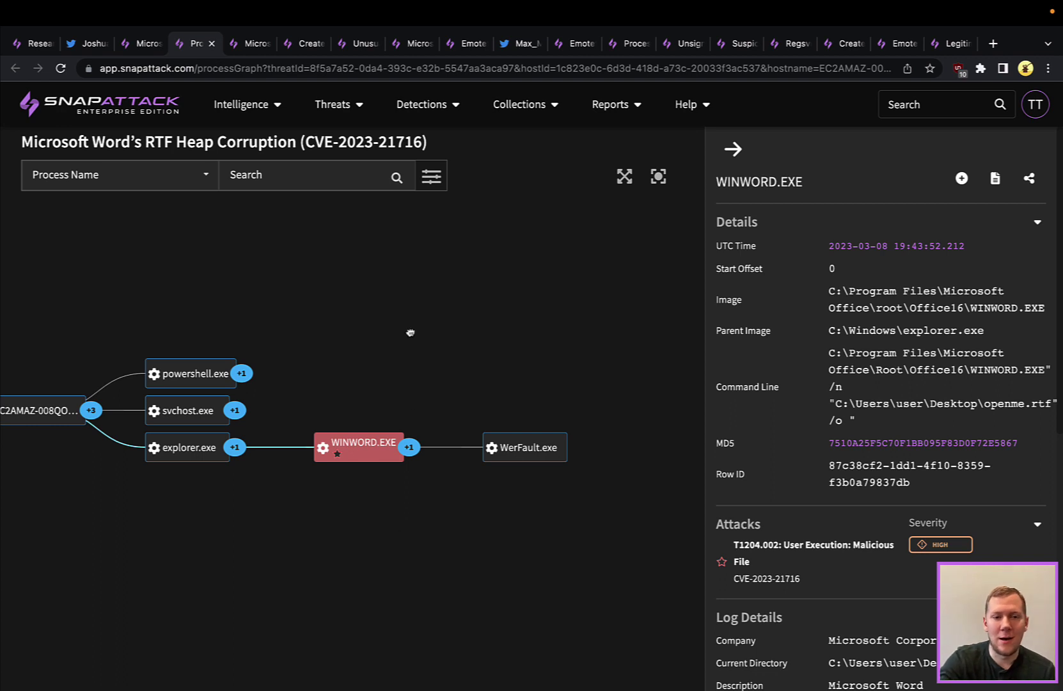
drag(410, 331, 445, 324)
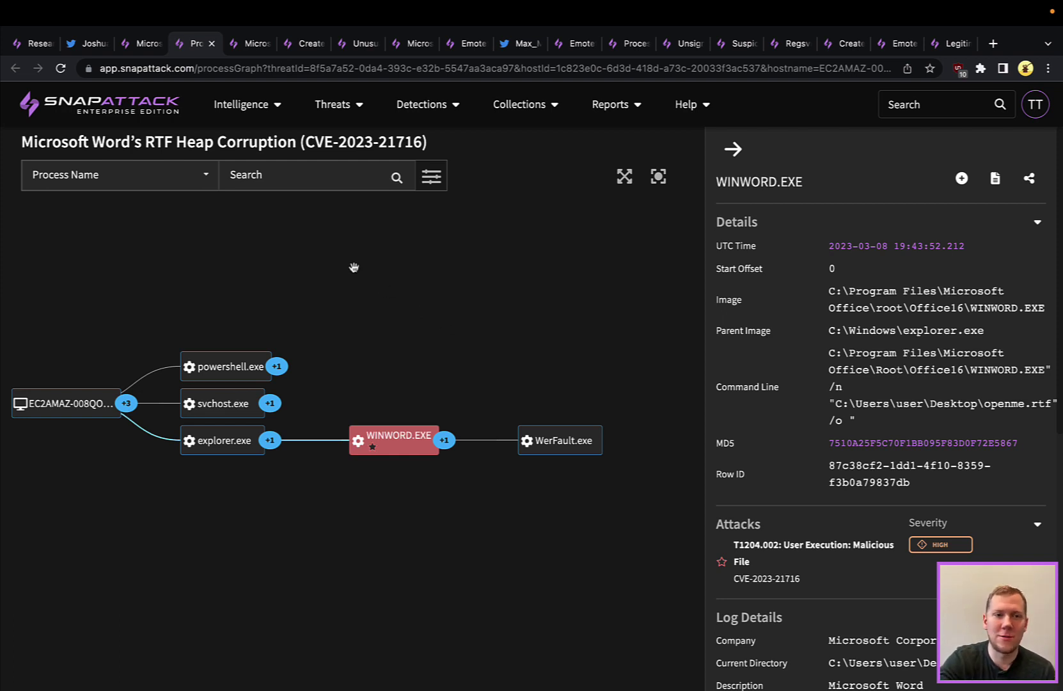
Review the Office Spawning Windows Shell query and matching logs, then open Created Files by Office Applications
click(250, 46)
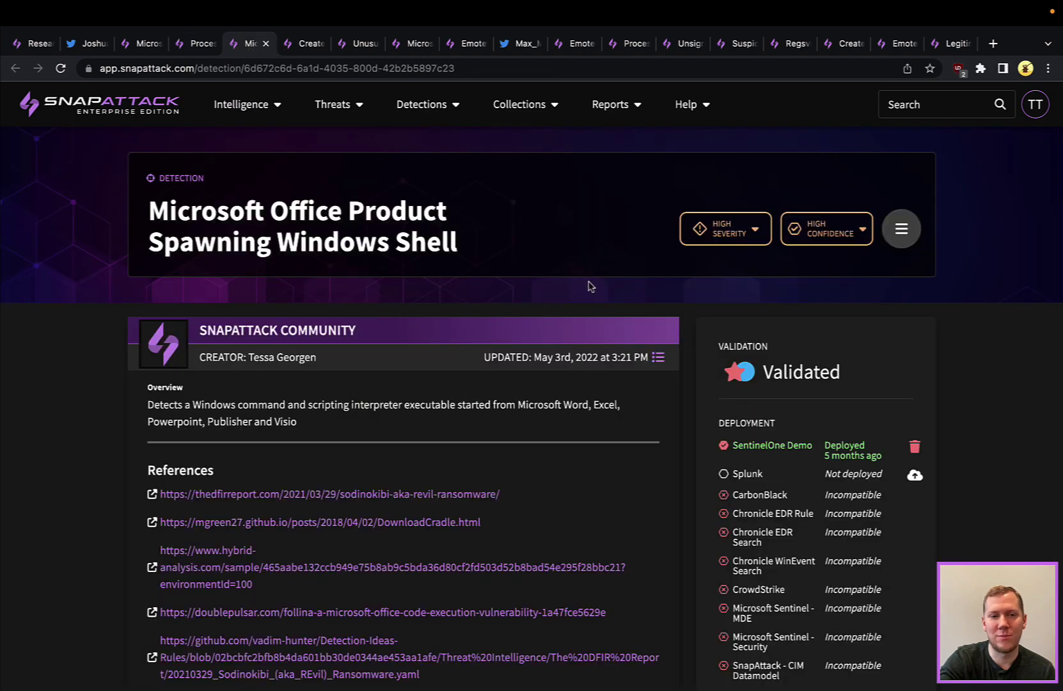
scroll(589, 287, down, 10)
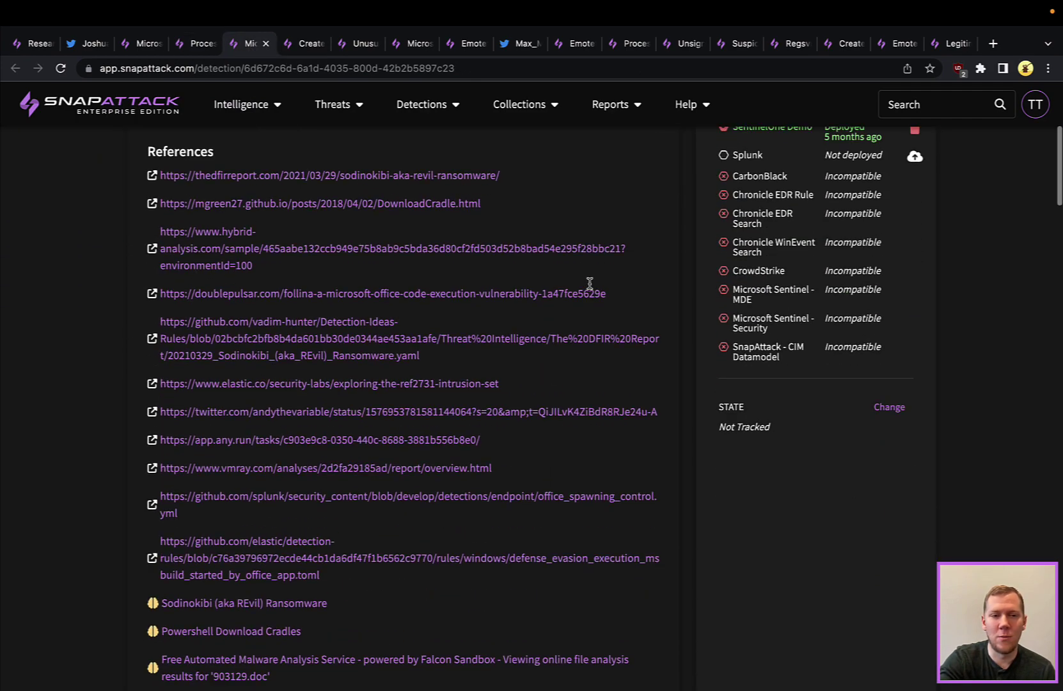
scroll(589, 287, down, 7)
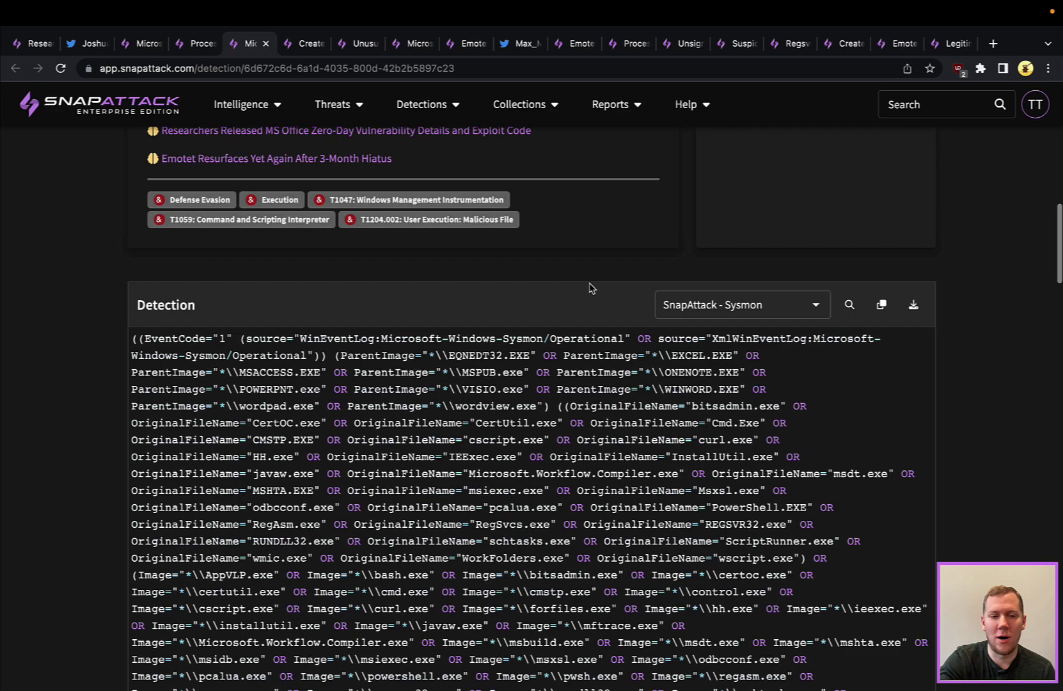
scroll(589, 287, down, 4)
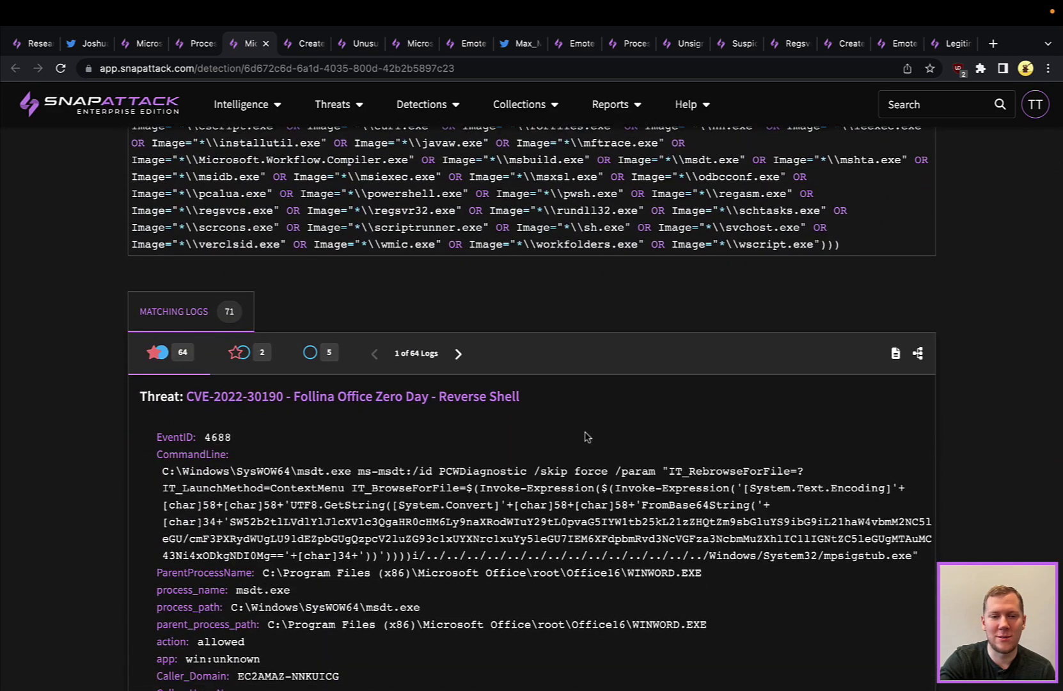
scroll(585, 433, down, 1)
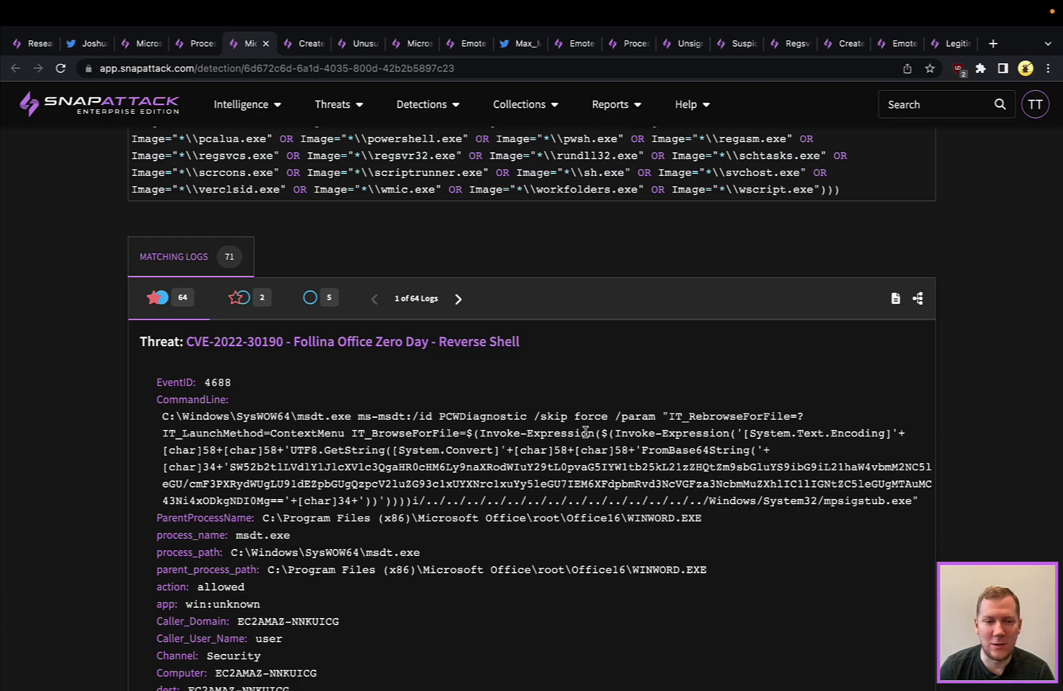
scroll(586, 433, up, 15)
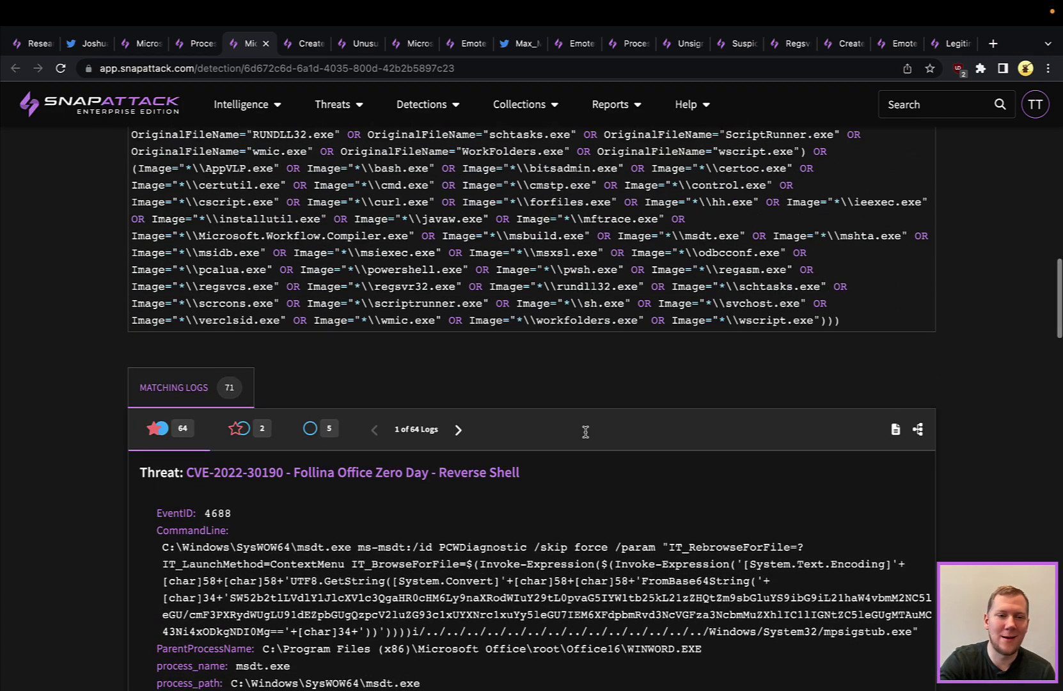
scroll(586, 433, up, 2)
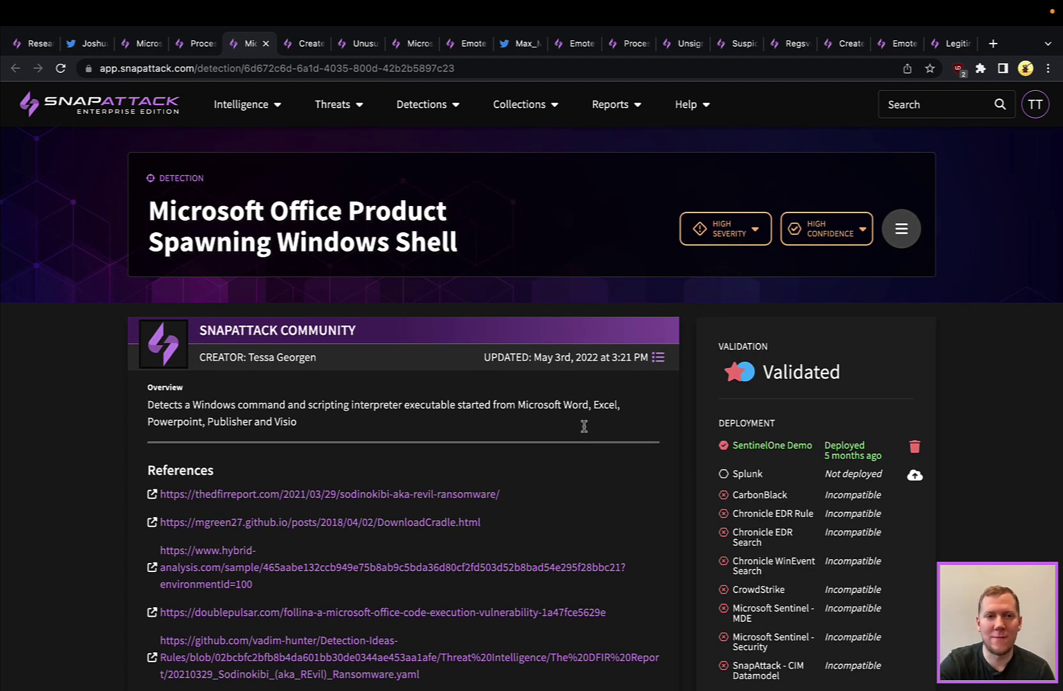
click(303, 45)
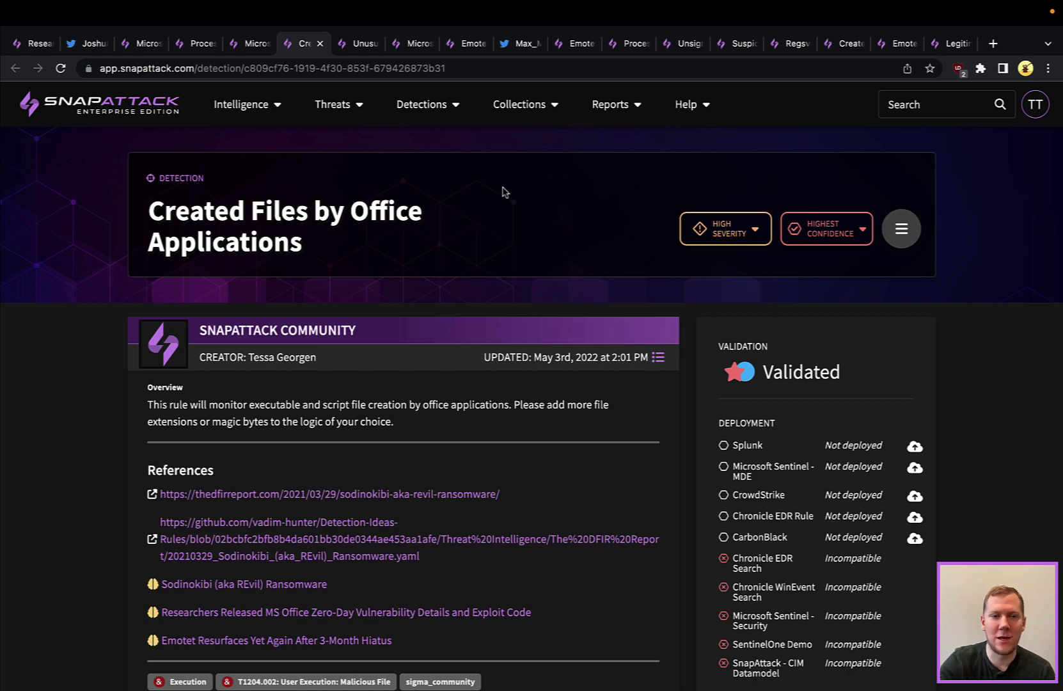
Read through the Unusual Network Connection from Word detection's query, then return to the top
click(363, 46)
scroll(508, 286, down, 4)
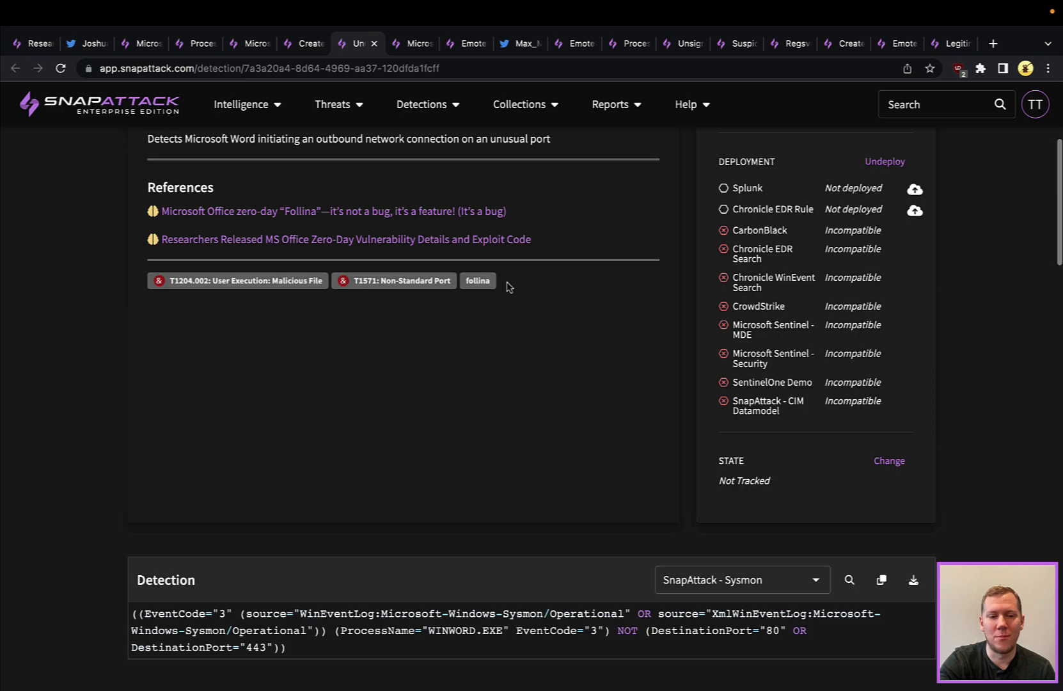
scroll(509, 286, down, 2)
scroll(508, 286, up, 4)
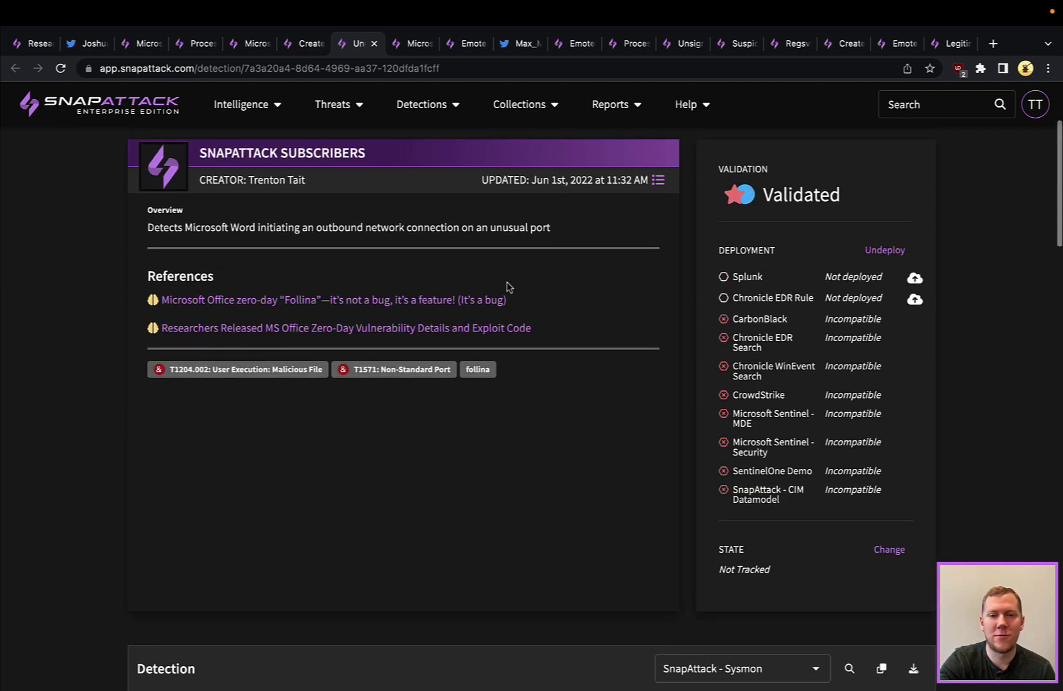
scroll(508, 287, up, 3)
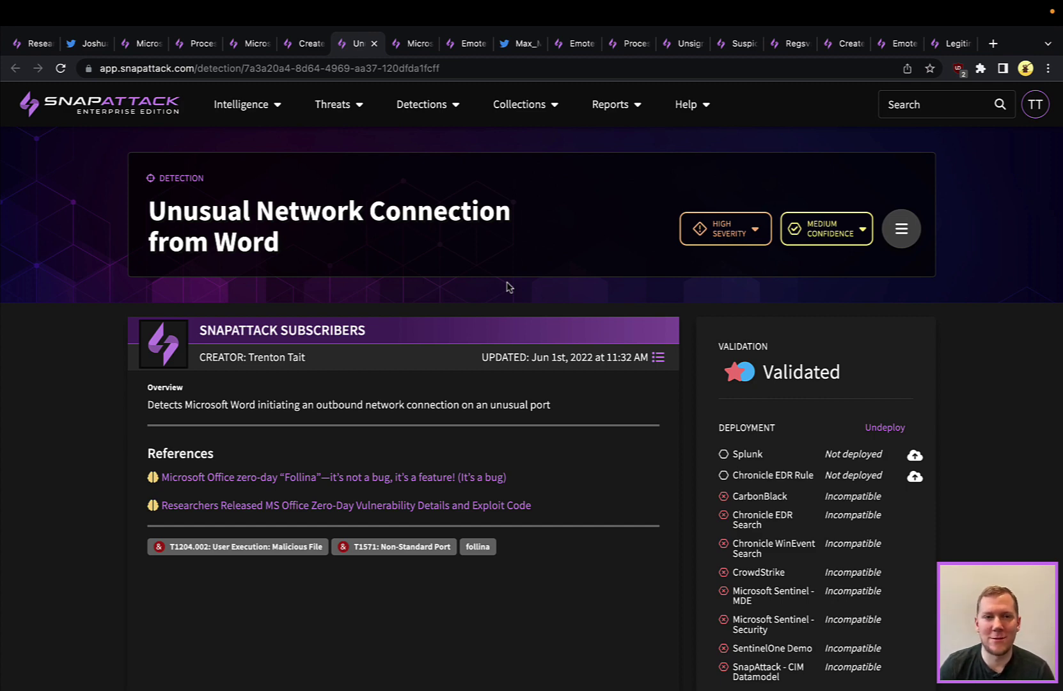
Look over the Office spawning script interpreter detection, then switch to the Emotet Resurfaces article
click(412, 44)
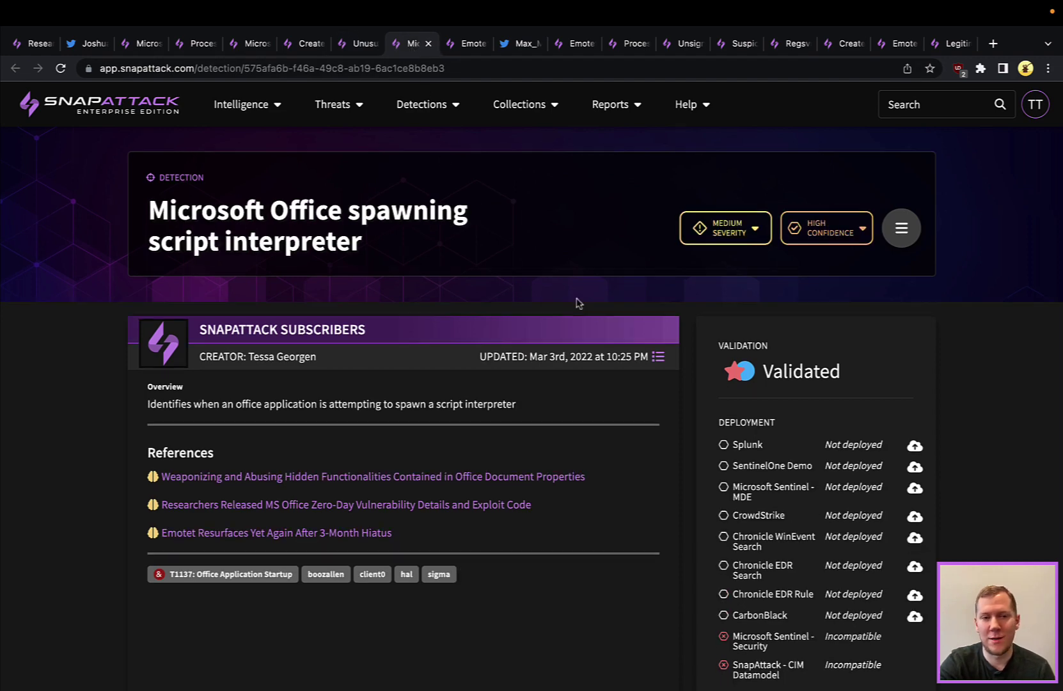
scroll(578, 302, down, 6)
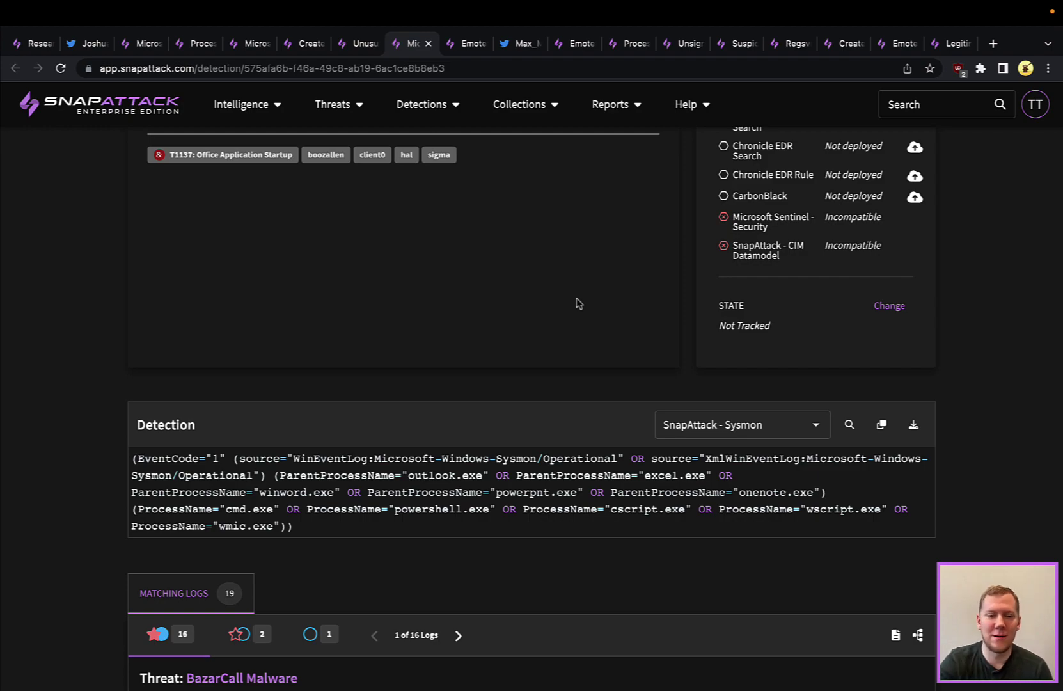
scroll(578, 302, down, 5)
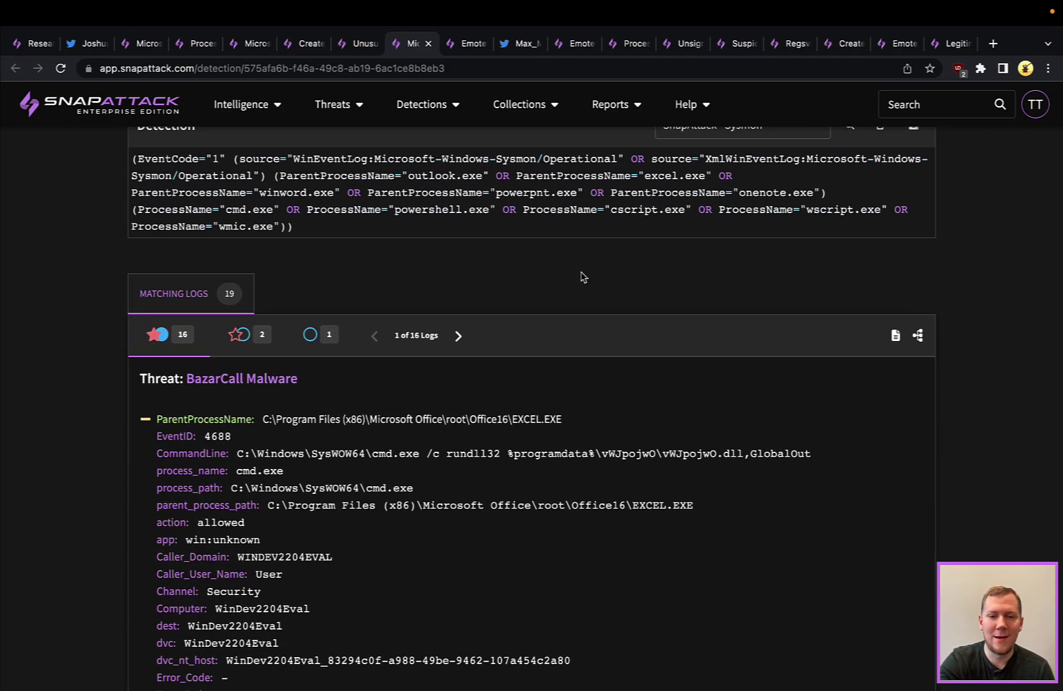
scroll(580, 276, up, 11)
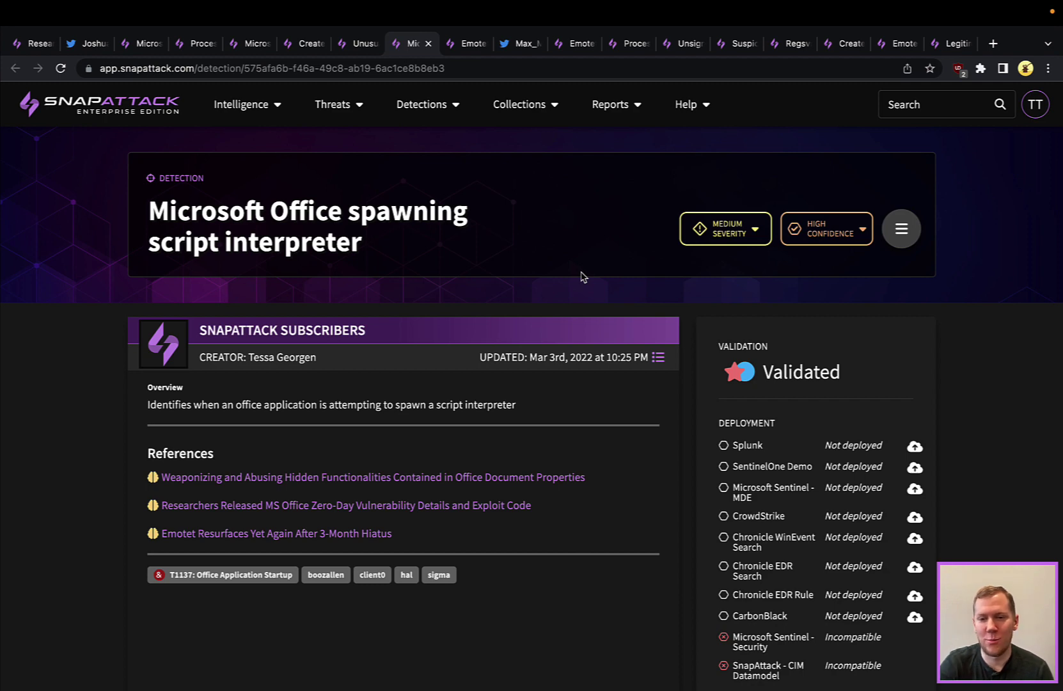
scroll(962, 531, down, 1)
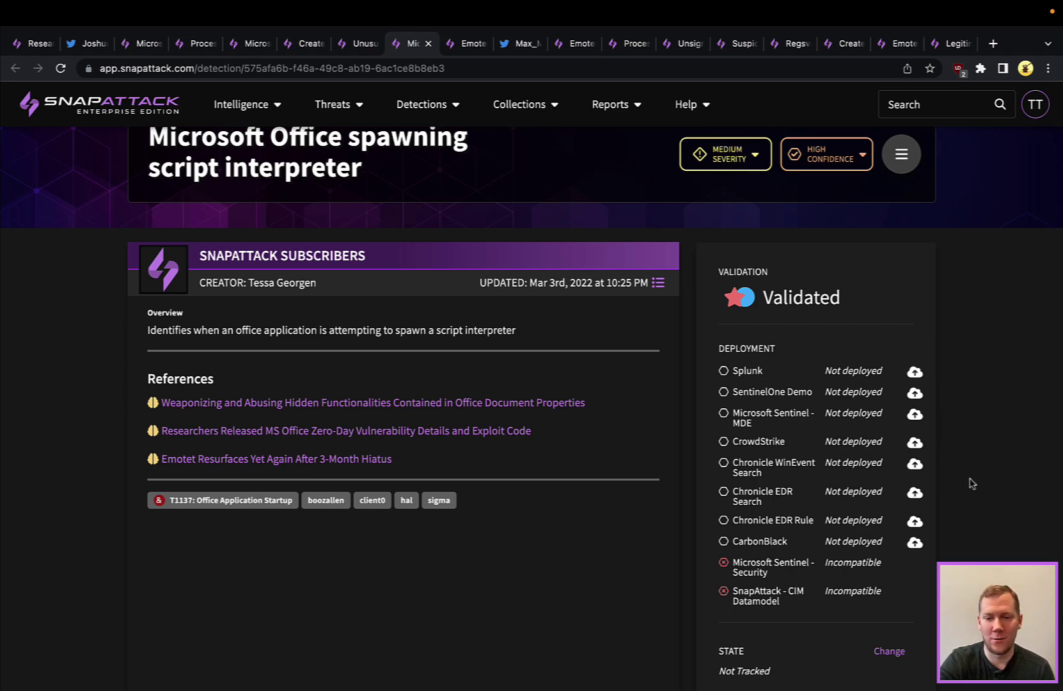
scroll(916, 496, up, 1)
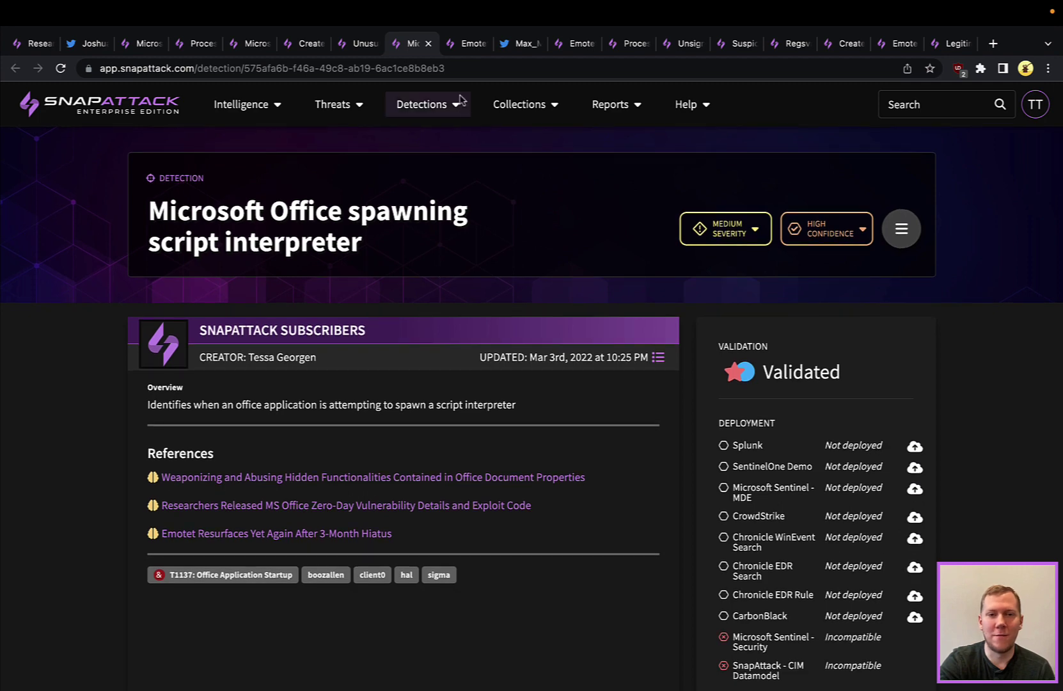
click(467, 44)
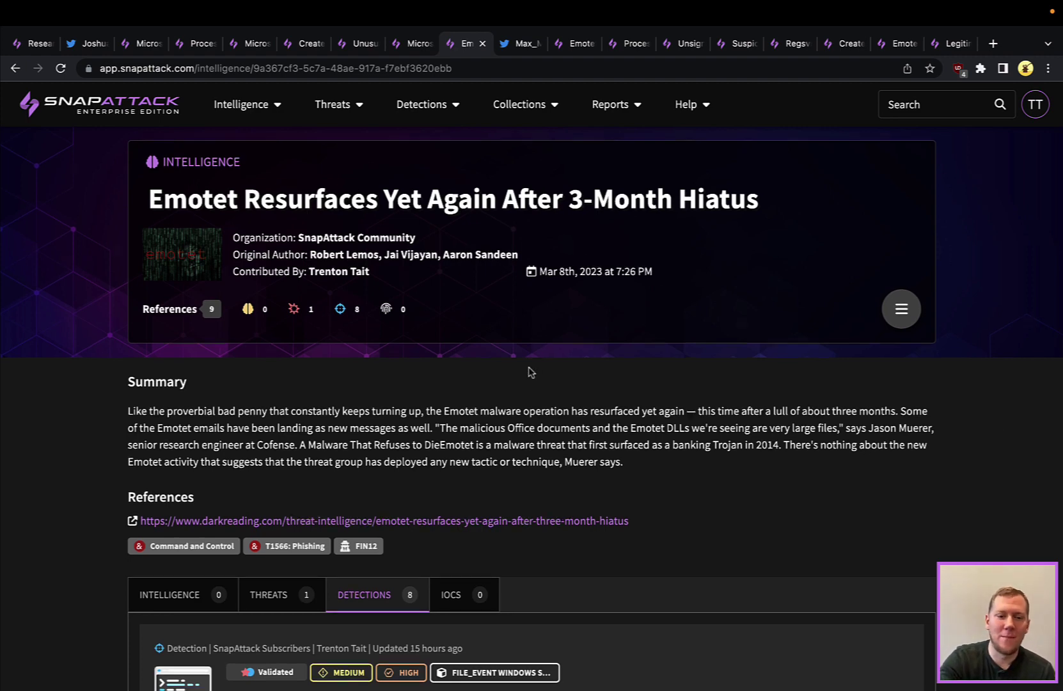
Check the Emotet article's linked threats and detections, then bring up the Max_M Twitter thread
scroll(527, 370, down, 3)
scroll(529, 371, up, 3)
scroll(383, 371, down, 5)
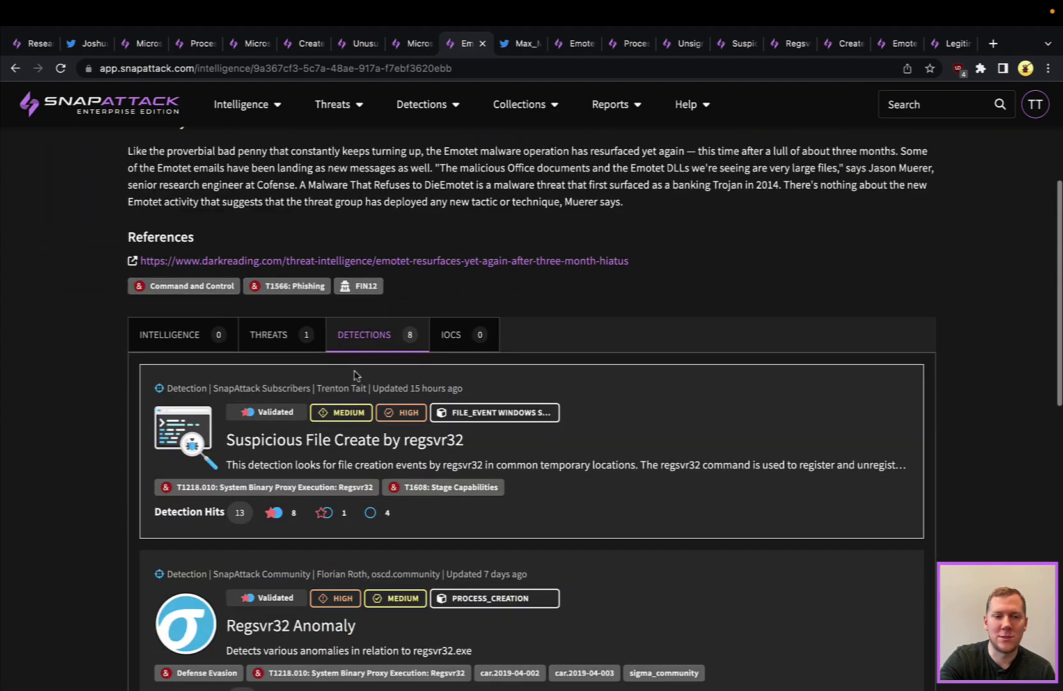
click(269, 335)
click(370, 335)
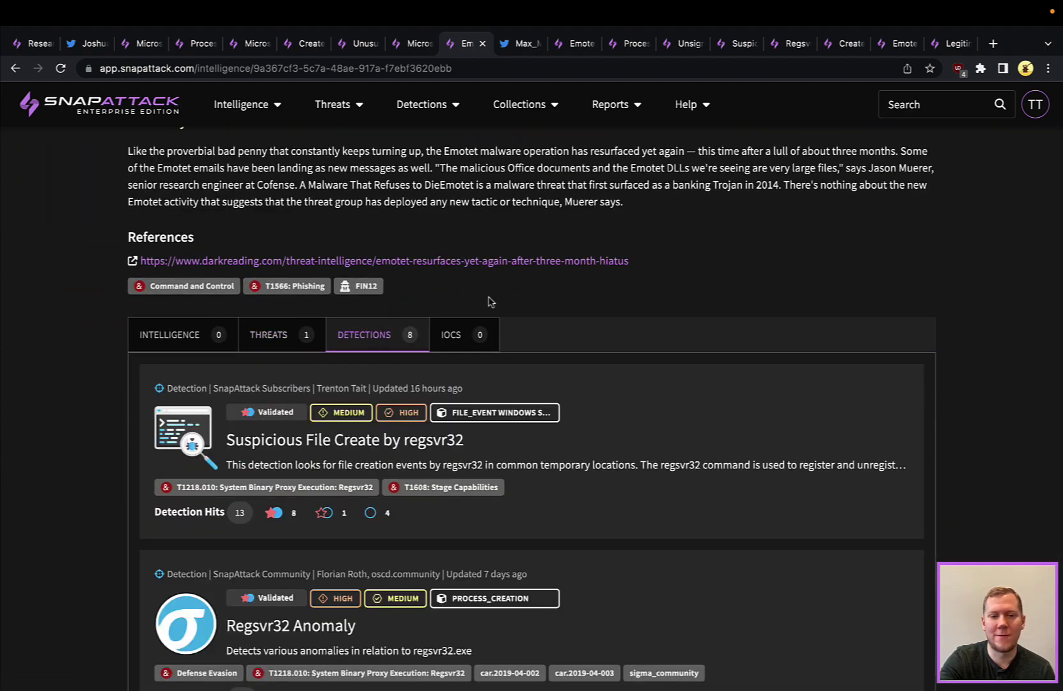
scroll(487, 301, up, 5)
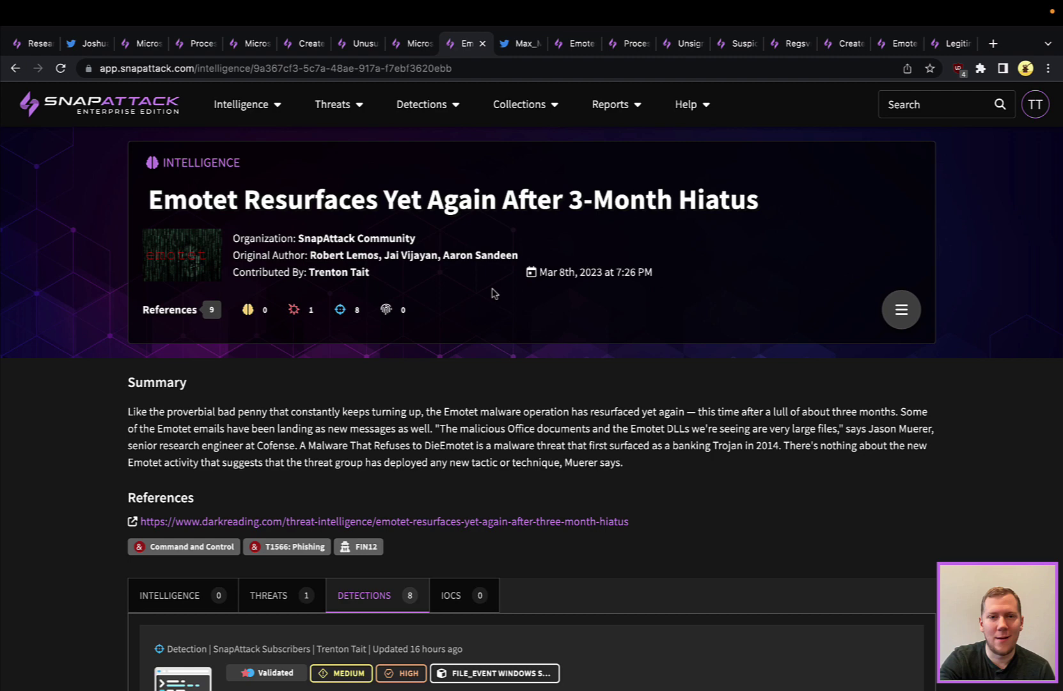
click(521, 45)
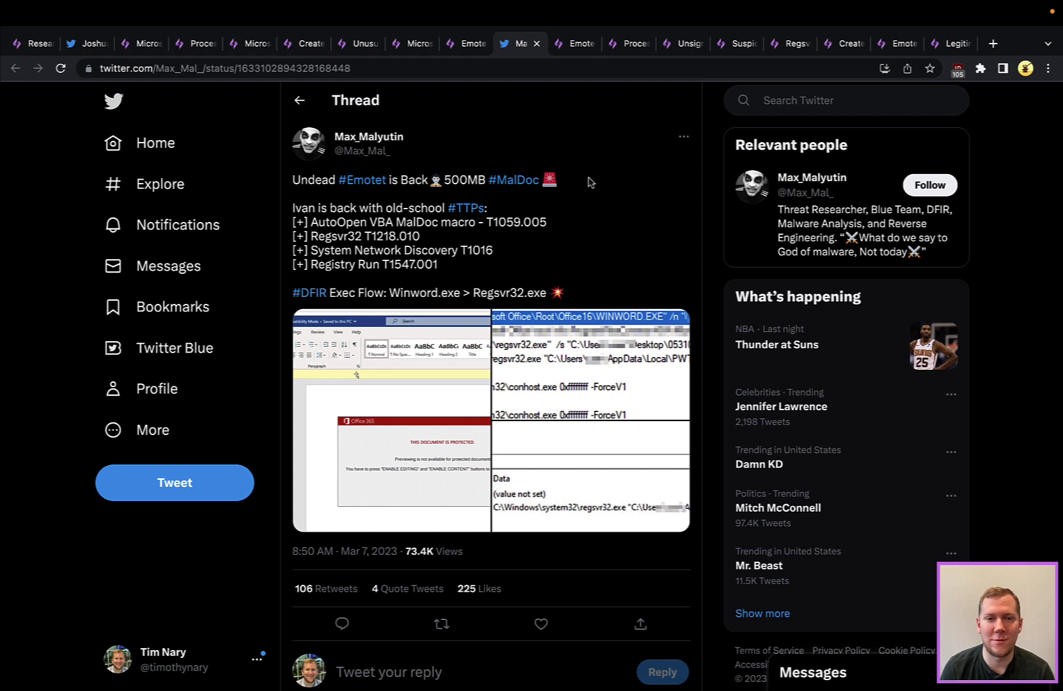
Return to the Emotet threat page and start playing its Windows attack-session replay
click(577, 46)
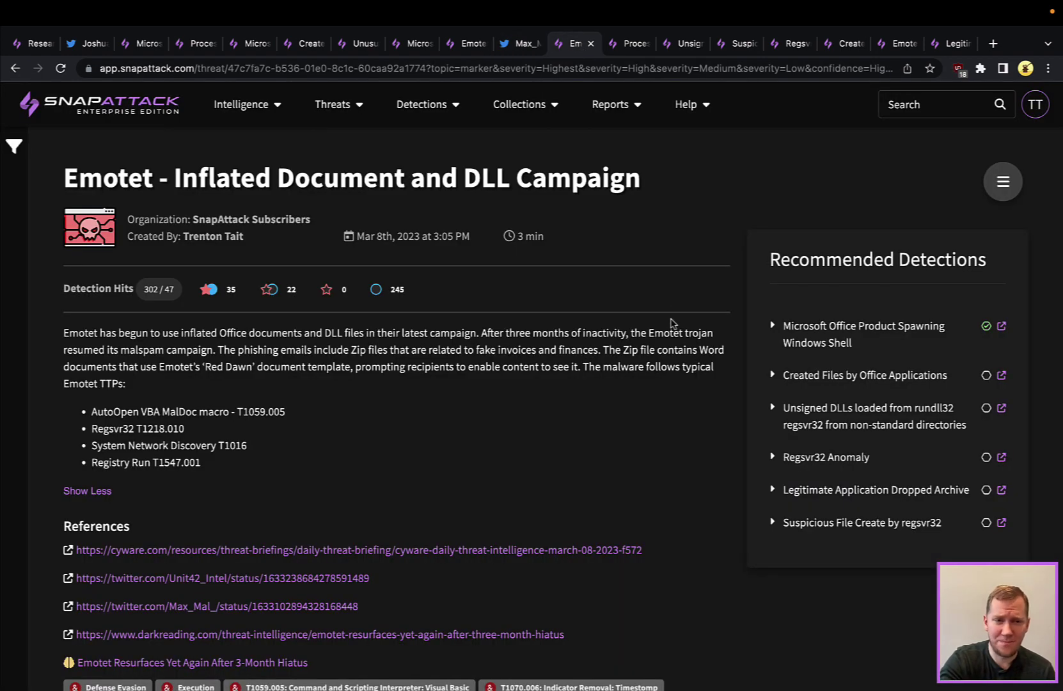
scroll(671, 323, down, 3)
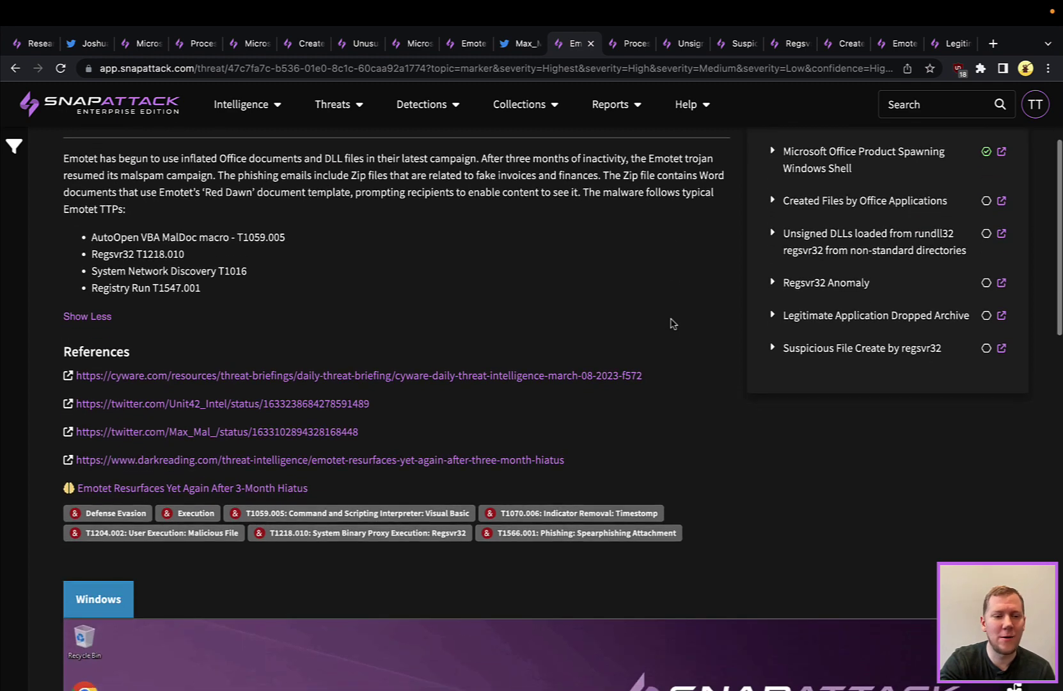
scroll(673, 323, down, 9)
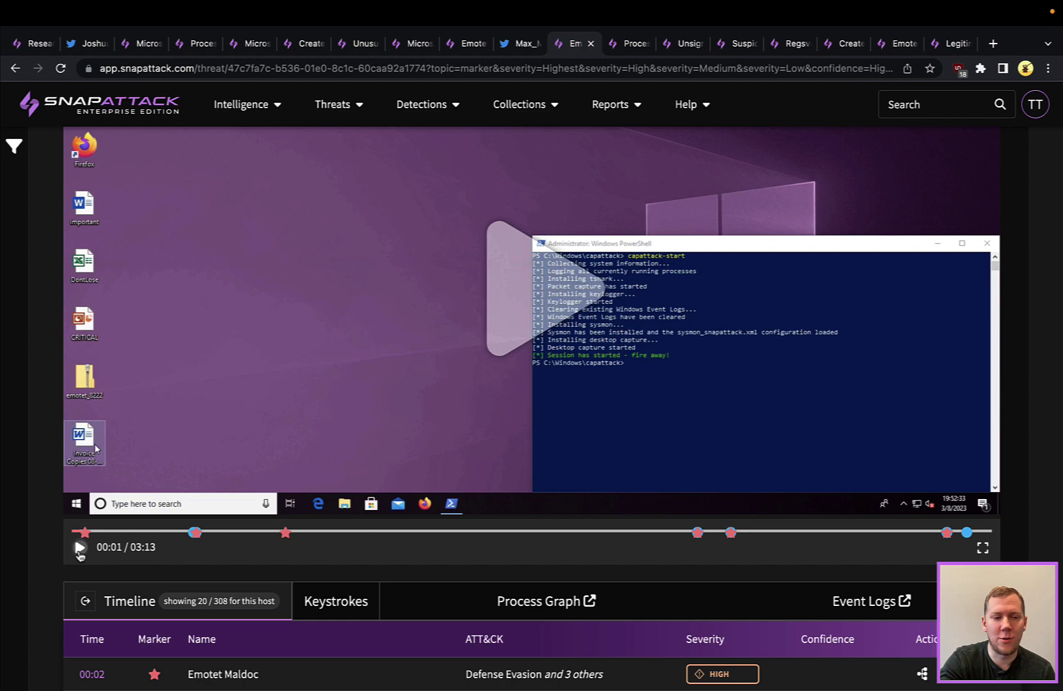
click(79, 548)
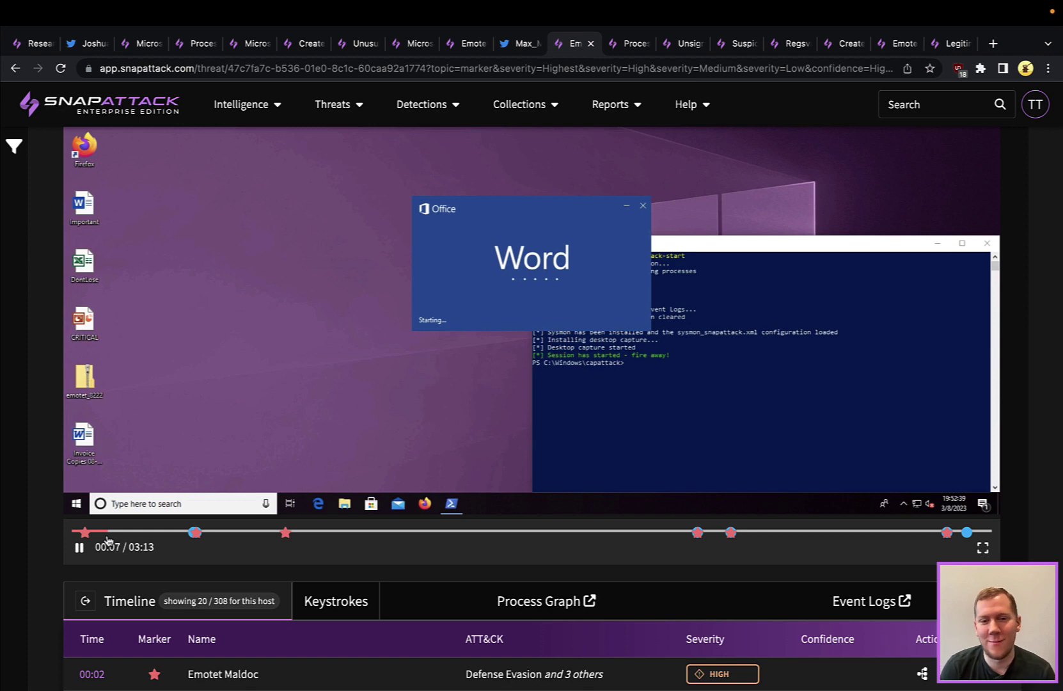
scroll(108, 541, up, 2)
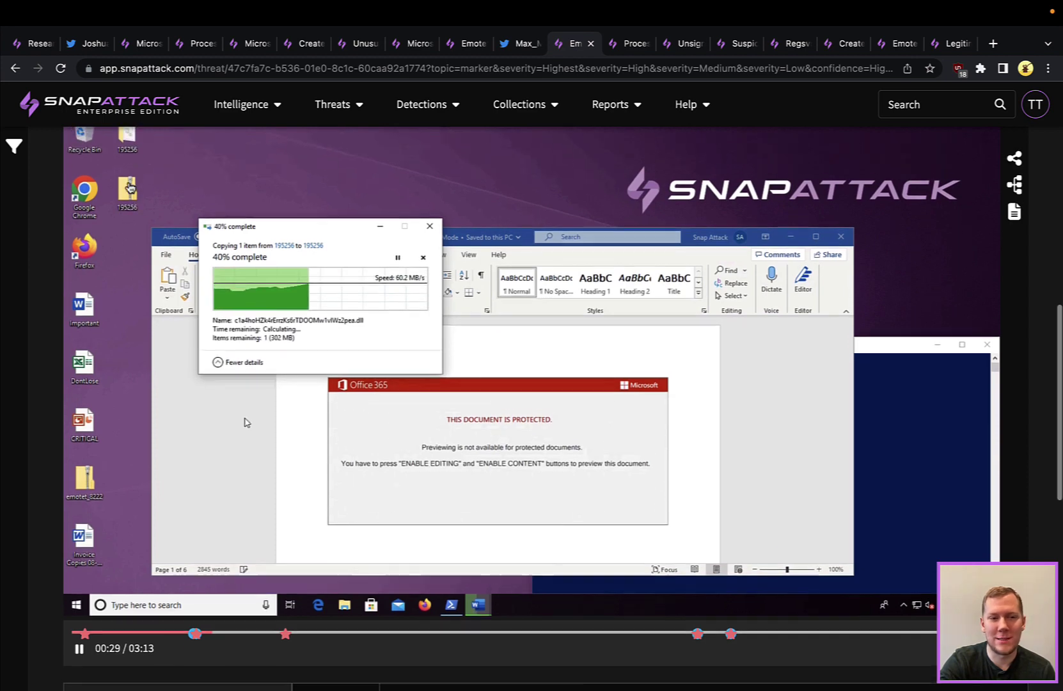
scroll(563, 409, up, 1)
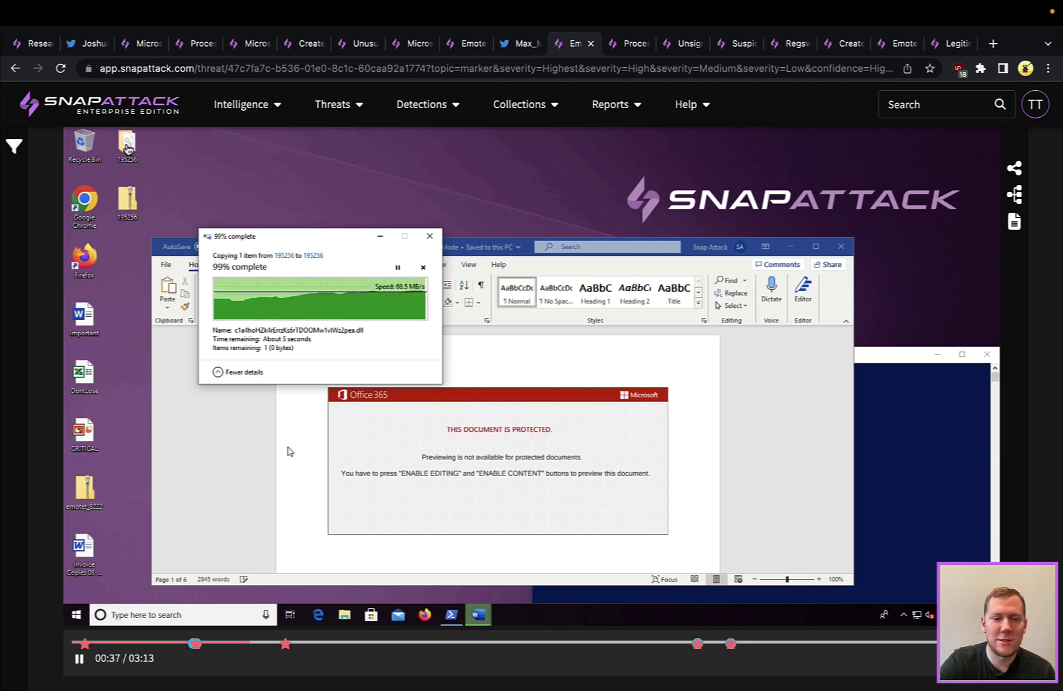
scroll(287, 646, down, 1)
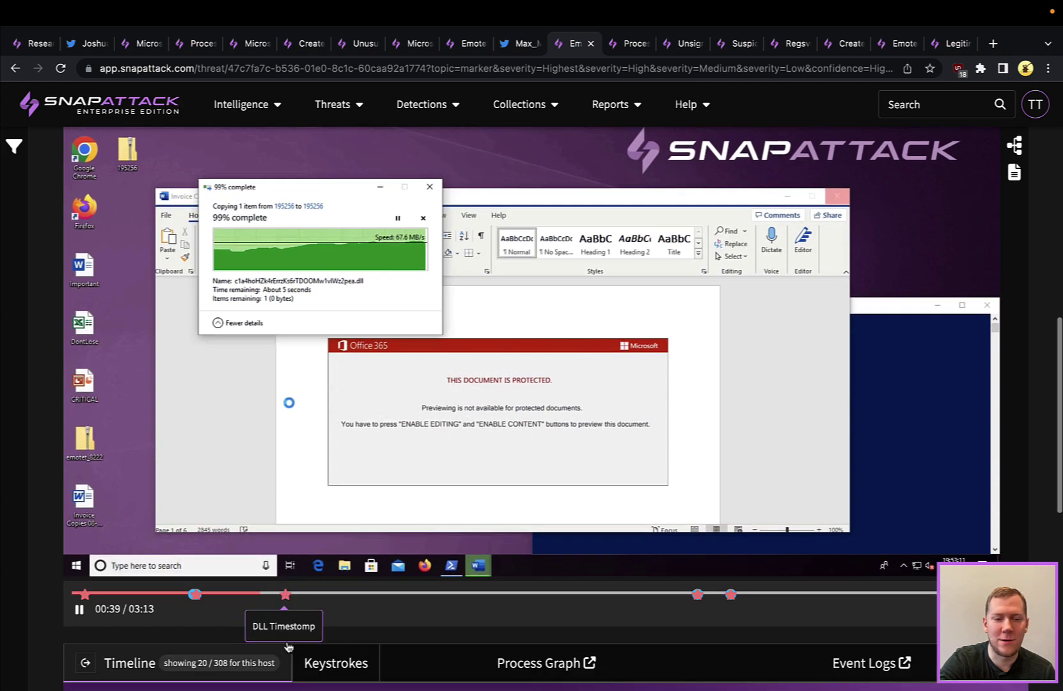
Jump the replay to the DLL Timestomp event and advance it to 03:05 of 03:13
click(284, 587)
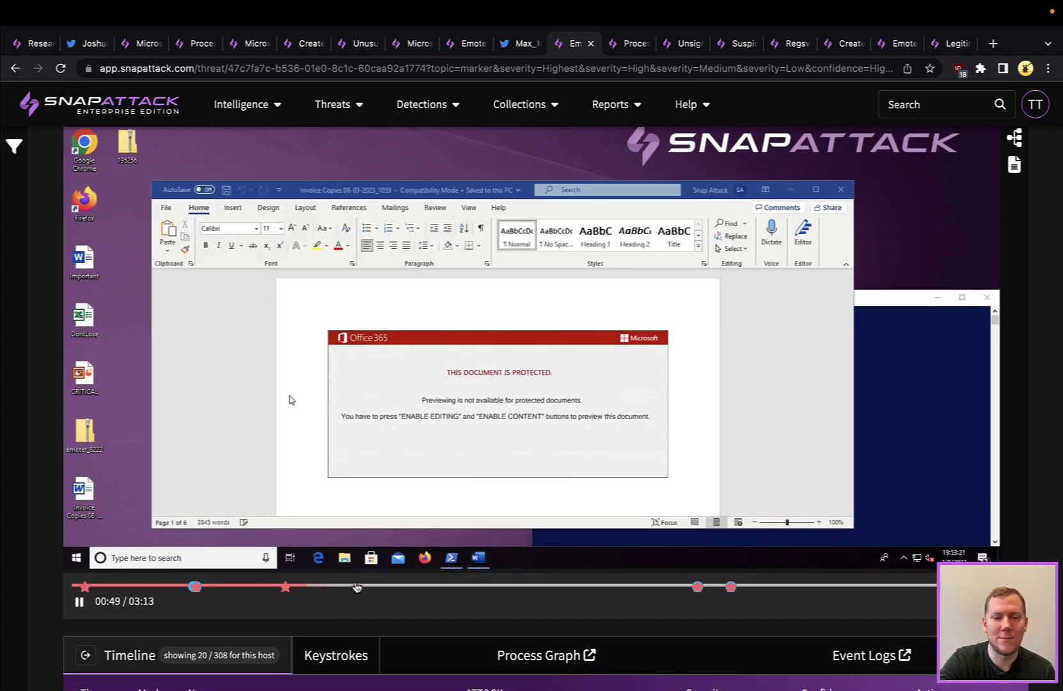
click(398, 588)
drag(398, 587, 697, 590)
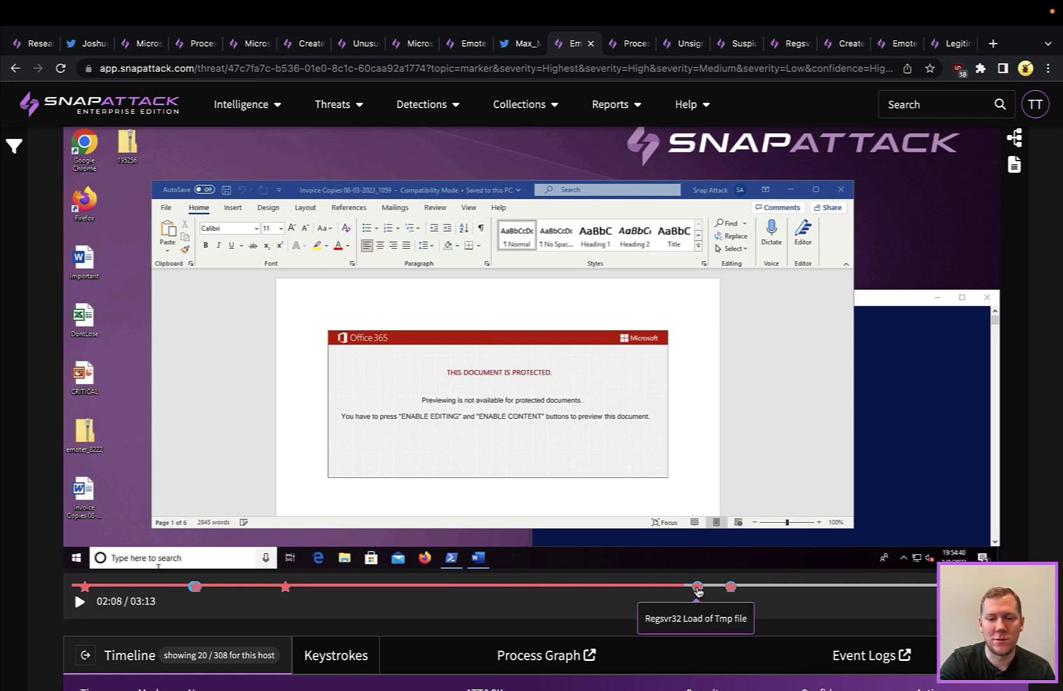
scroll(697, 591, up, 1)
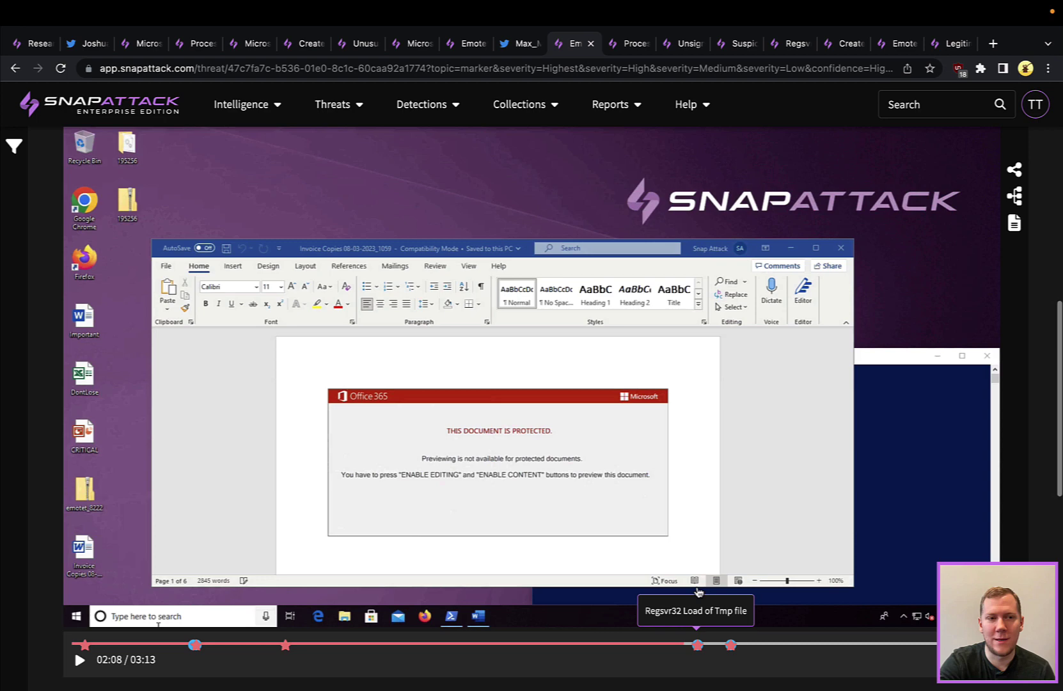
drag(739, 661, 935, 660)
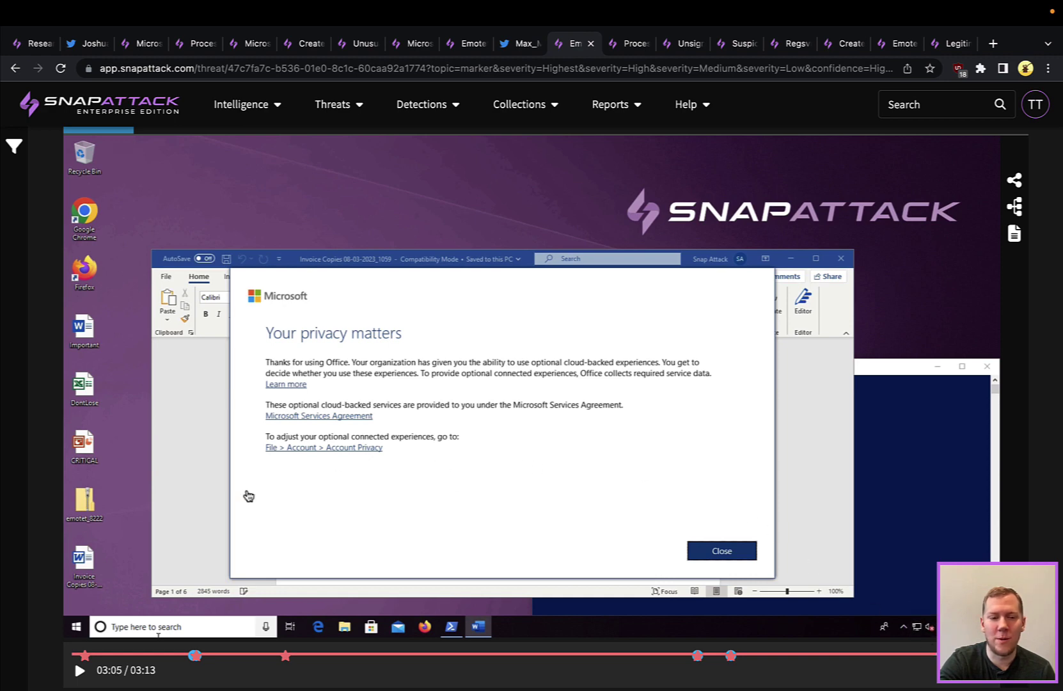
scroll(117, 619, down, 1)
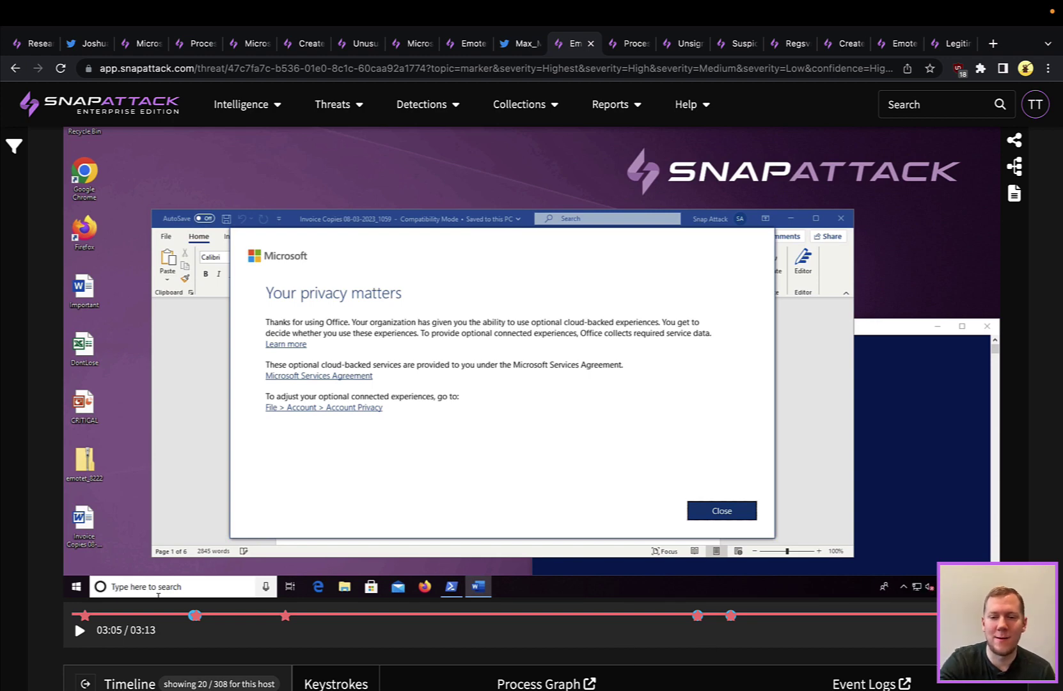
scroll(744, 565, down, 4)
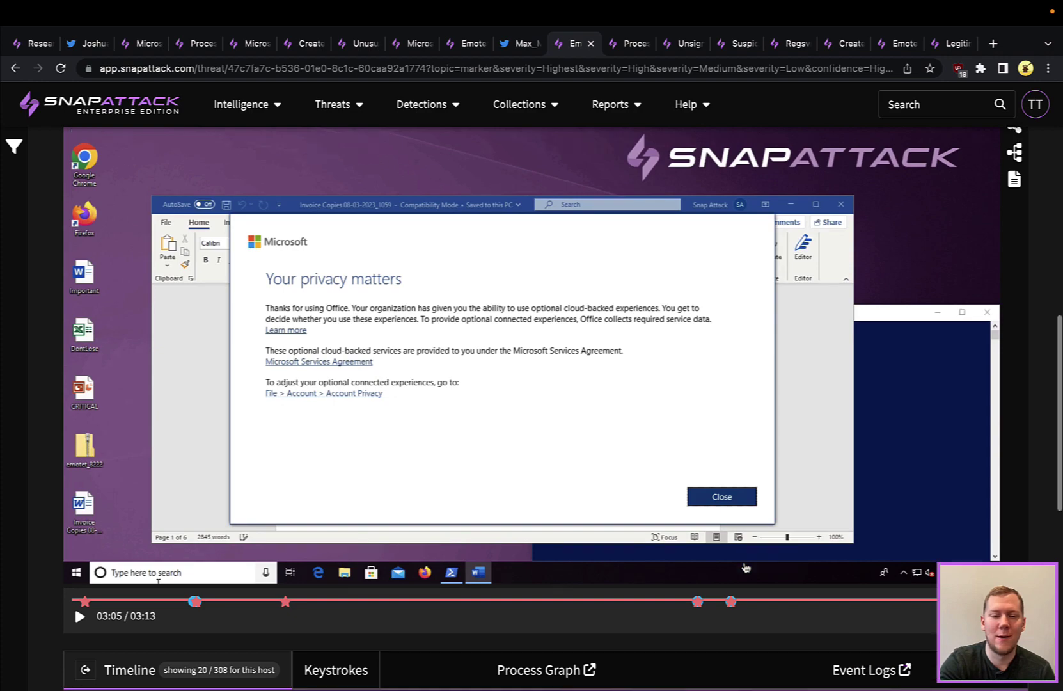
scroll(744, 564, down, 2)
scroll(1058, 472, down, 5)
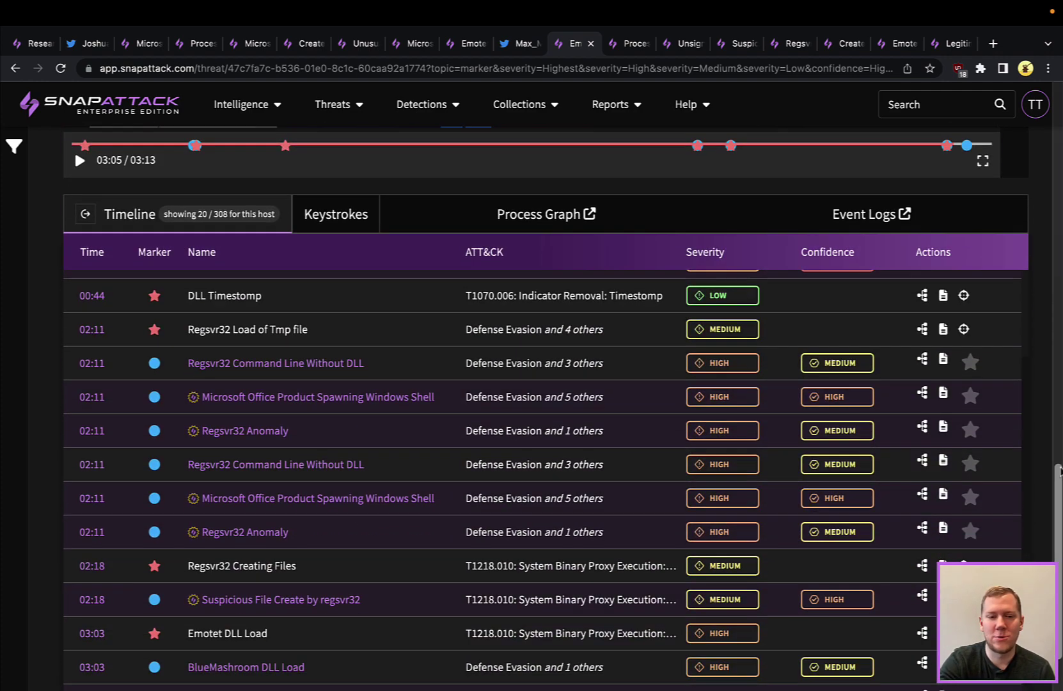
scroll(841, 317, up, 8)
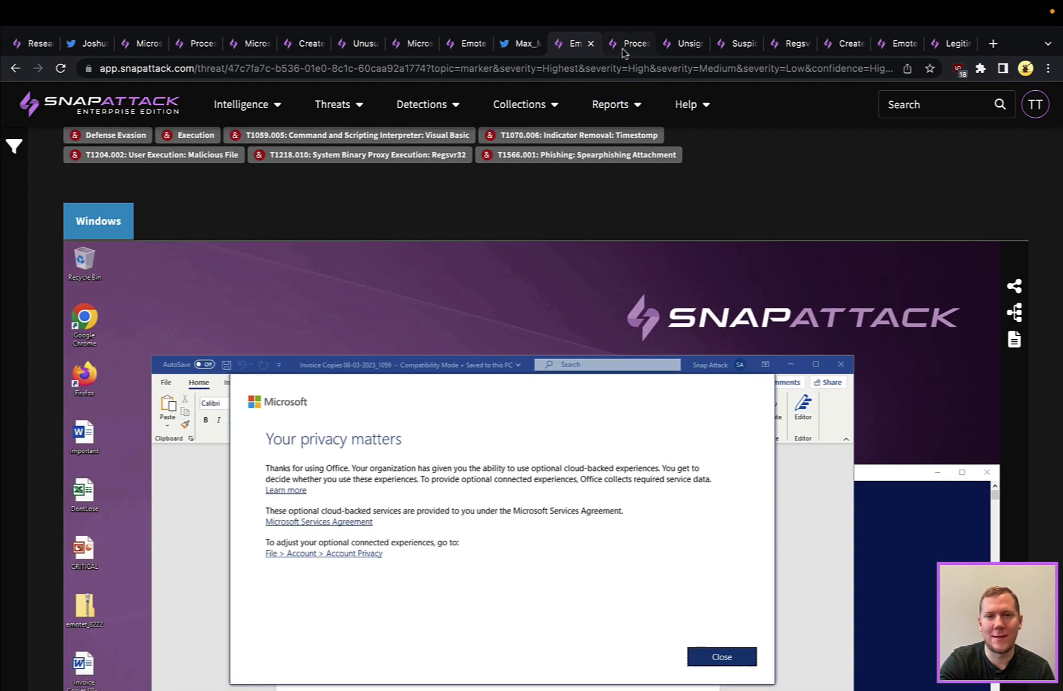
Inspect both regsvr32.exe nodes in the Emotet process graph, then open the Unsigned DLLs detection
click(626, 49)
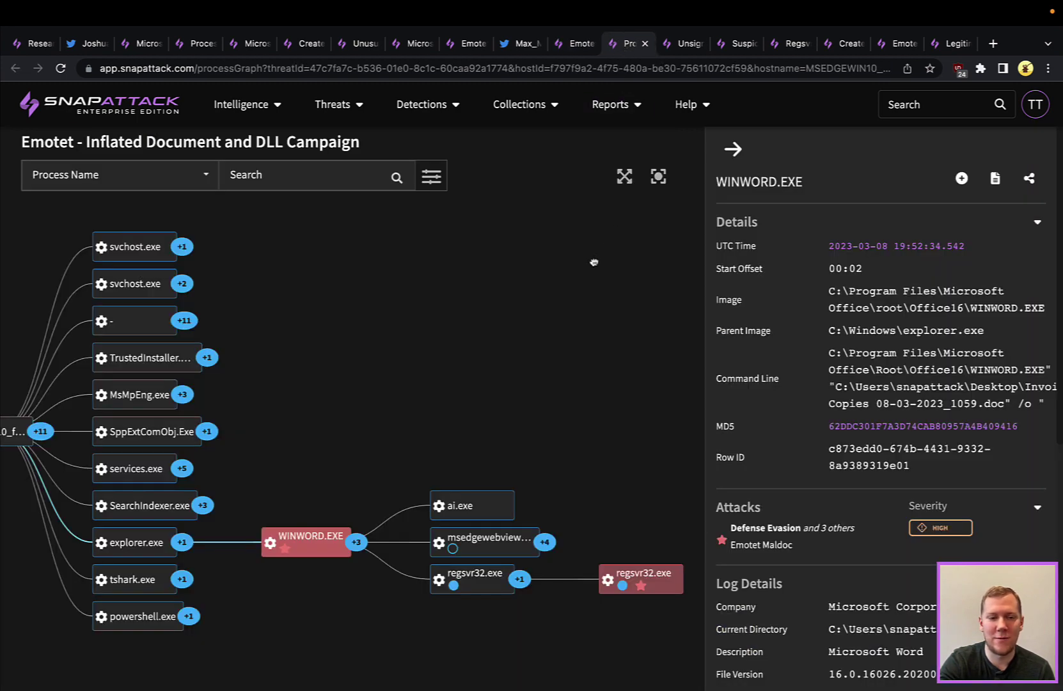
drag(594, 262, 531, 238)
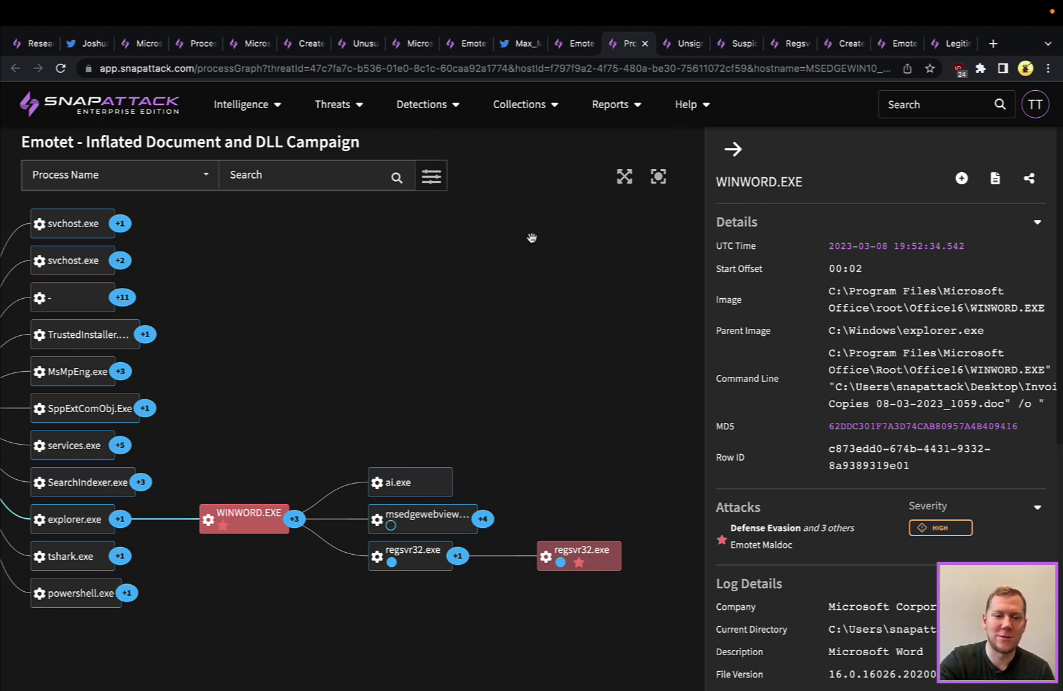
click(426, 571)
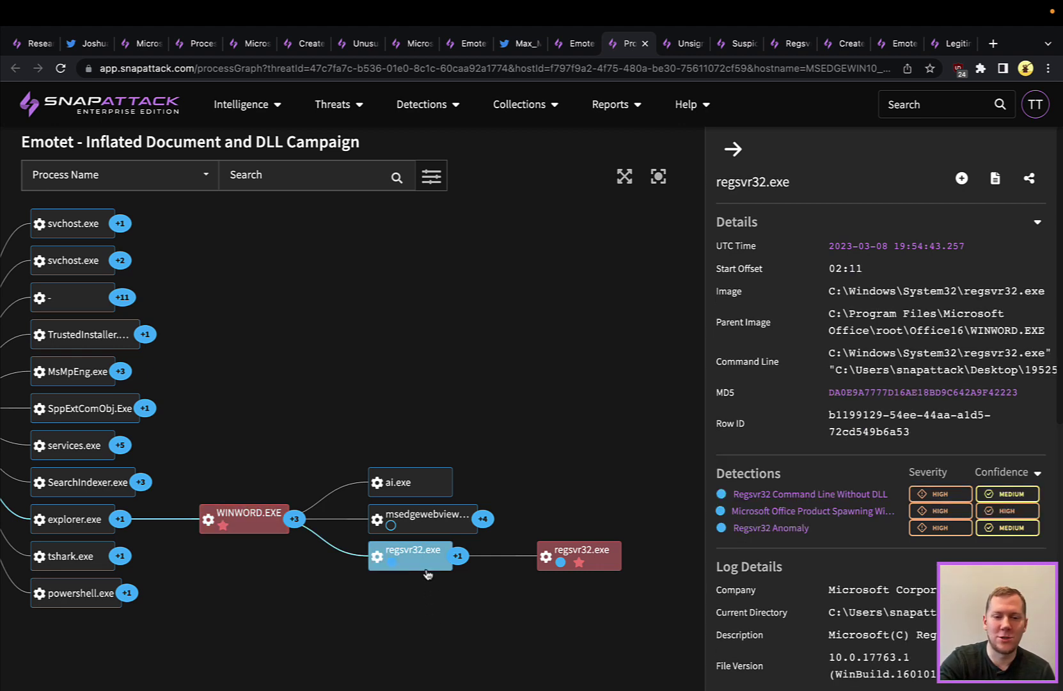
click(607, 567)
drag(588, 448, 607, 449)
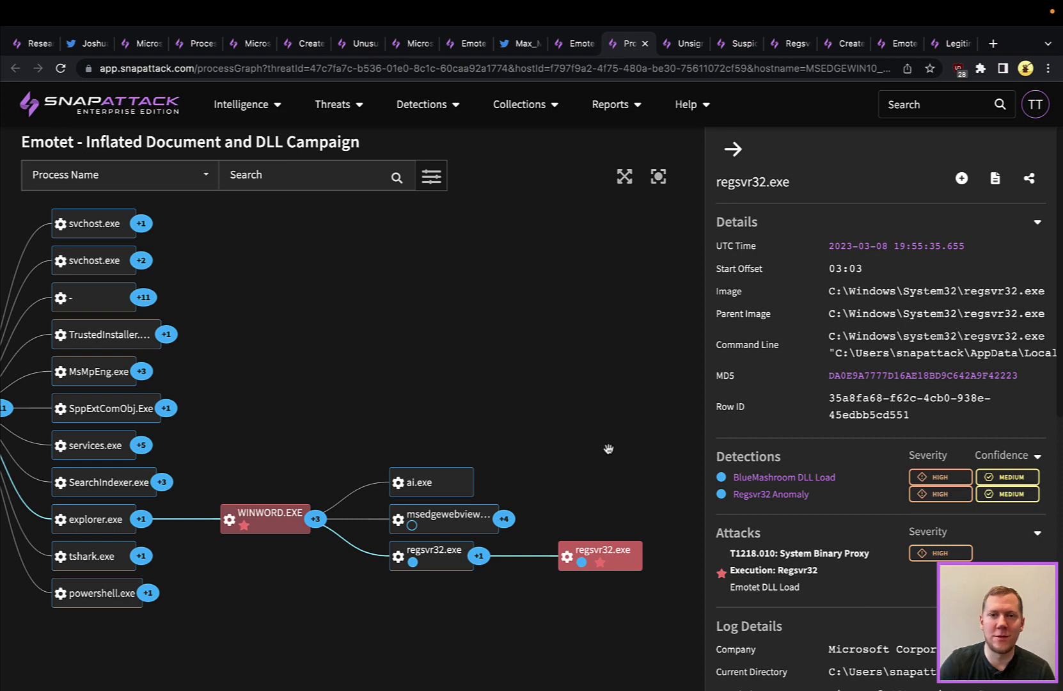
click(684, 46)
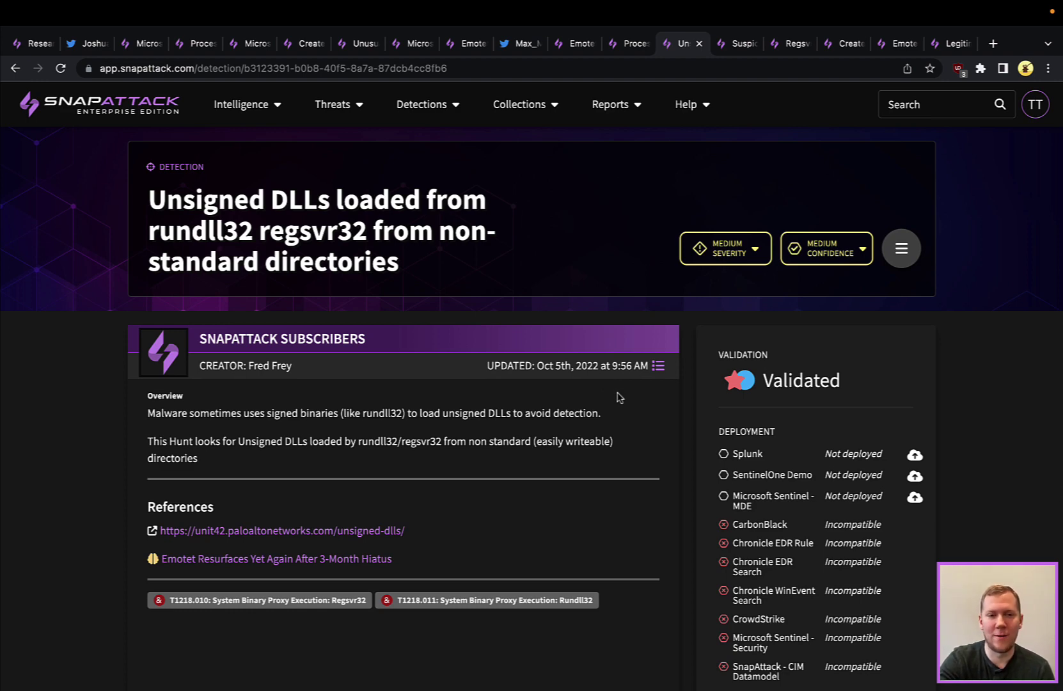
Scroll to the Unsigned DLLs detection's matching logs and page forward to log 11 of 22
scroll(619, 397, down, 1)
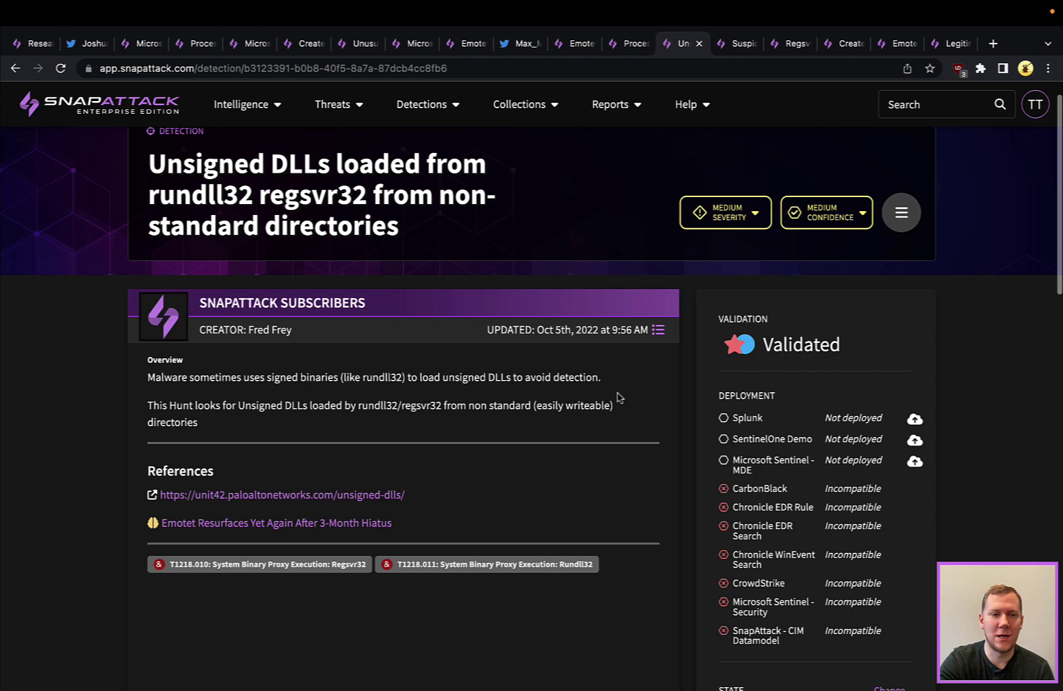
scroll(619, 397, up, 1)
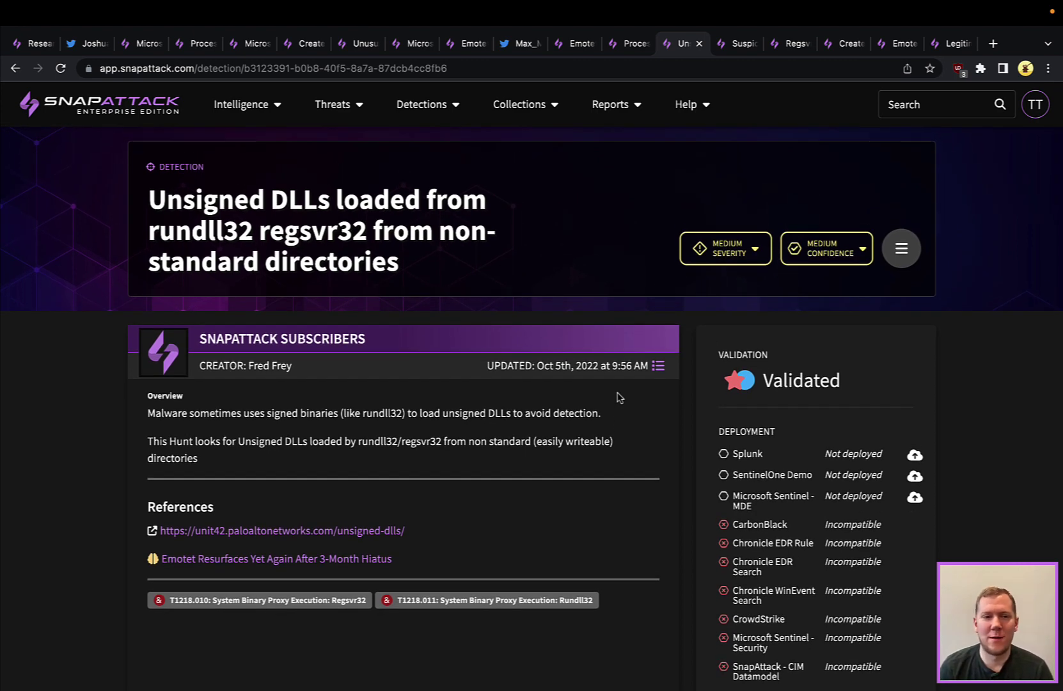
scroll(619, 397, down, 8)
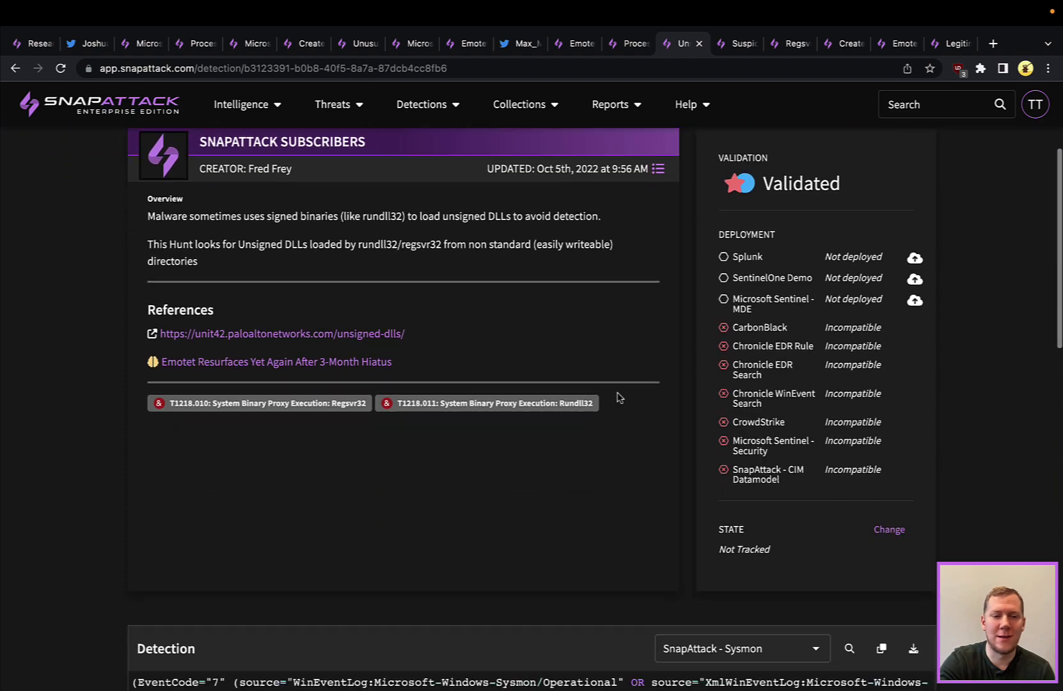
scroll(619, 397, down, 2)
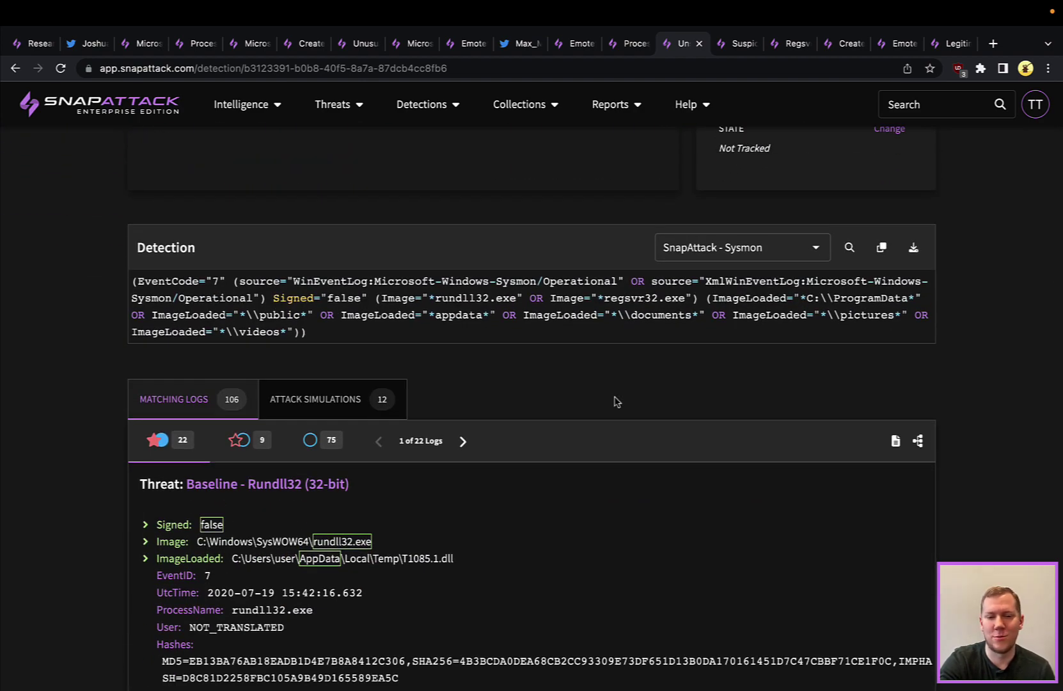
scroll(614, 401, up, 2)
scroll(488, 604, down, 3)
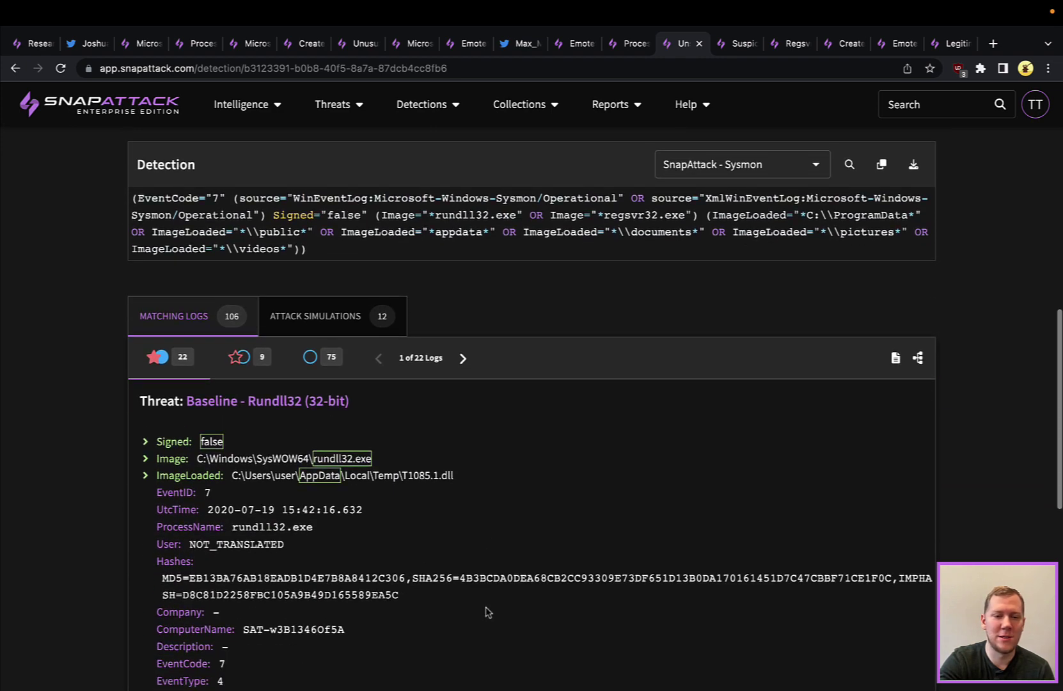
click(468, 359)
click(467, 358)
click(467, 358)
click(467, 359)
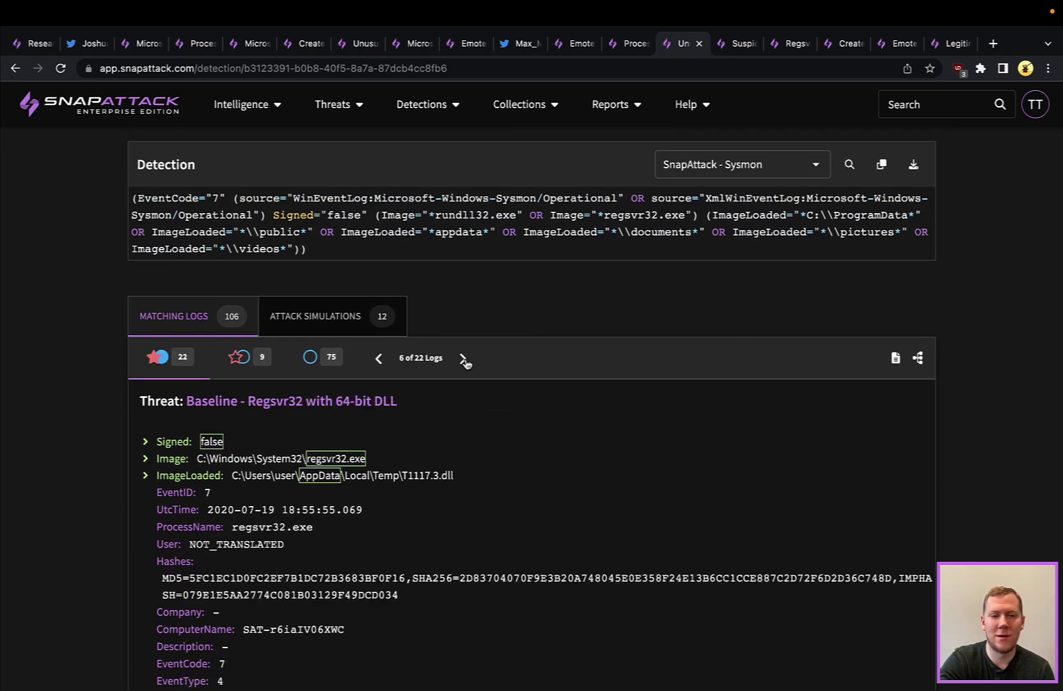
click(466, 360)
click(467, 360)
click(465, 360)
click(465, 360)
click(467, 362)
click(467, 360)
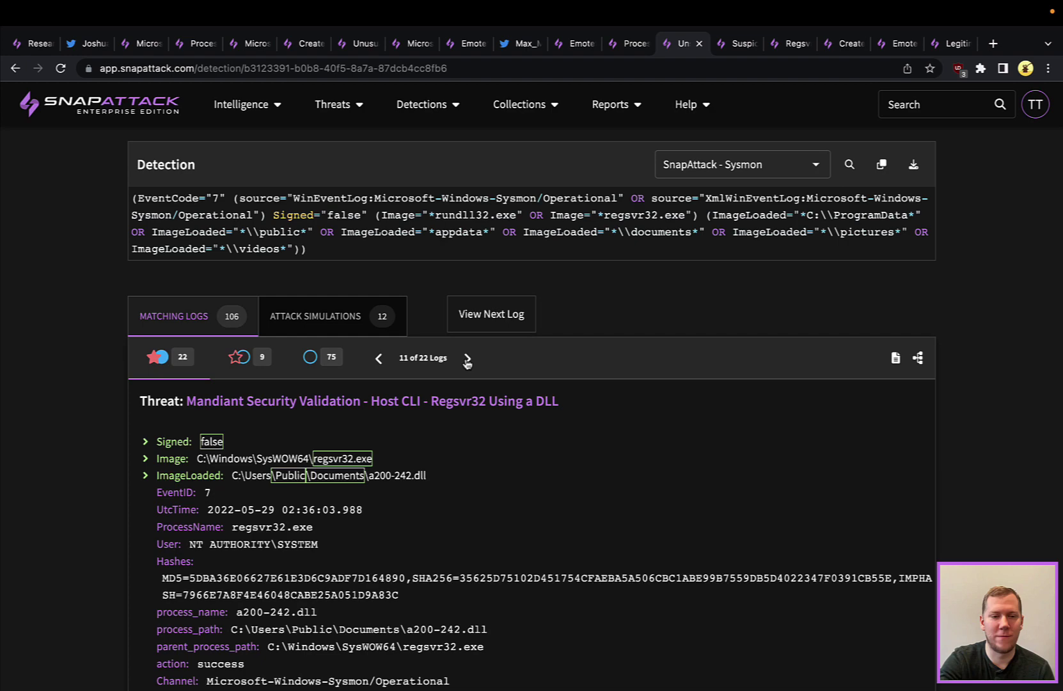
Page on to matching log 20 of 22, then return to the top of the detection
click(467, 360)
click(467, 360)
click(466, 360)
click(467, 360)
click(467, 360)
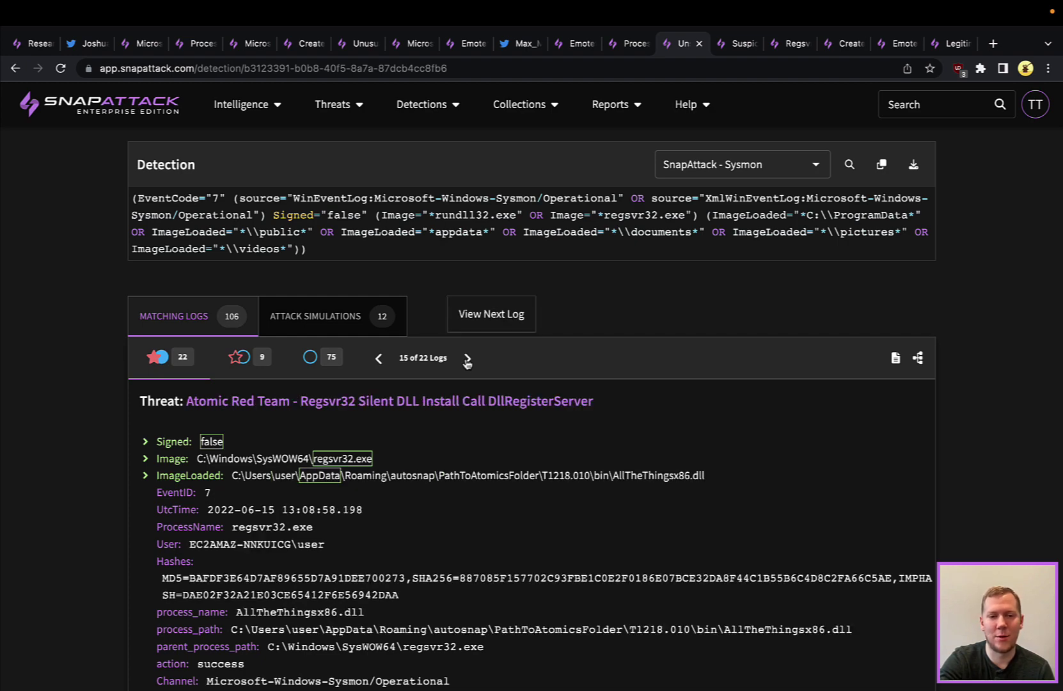
click(466, 360)
click(467, 360)
click(467, 360)
click(467, 360)
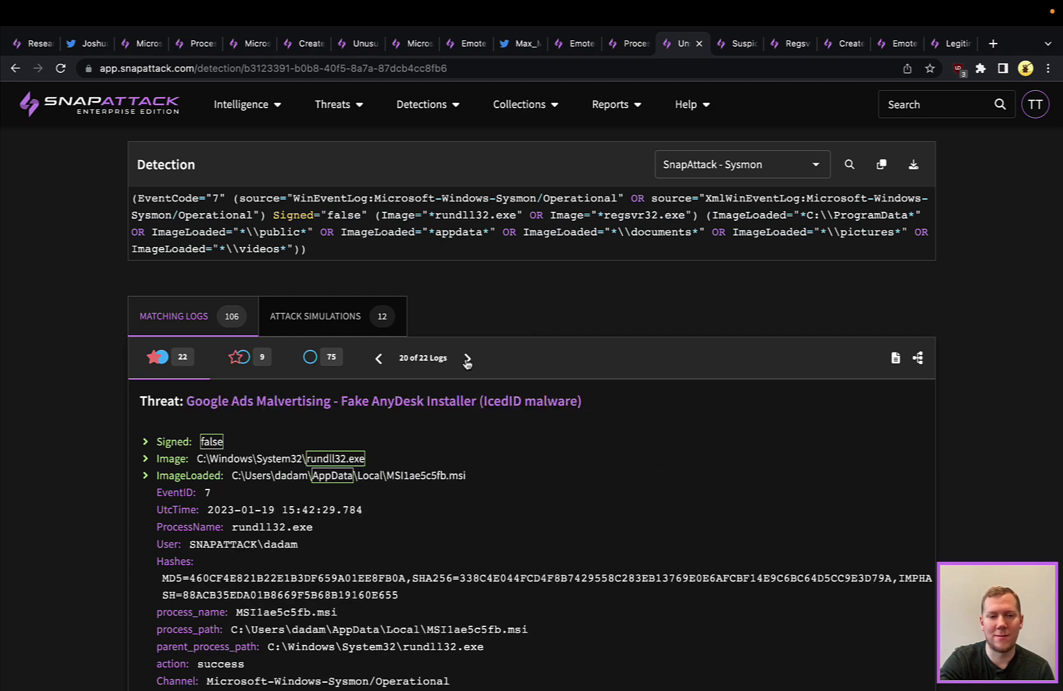
click(467, 360)
scroll(467, 363, up, 5)
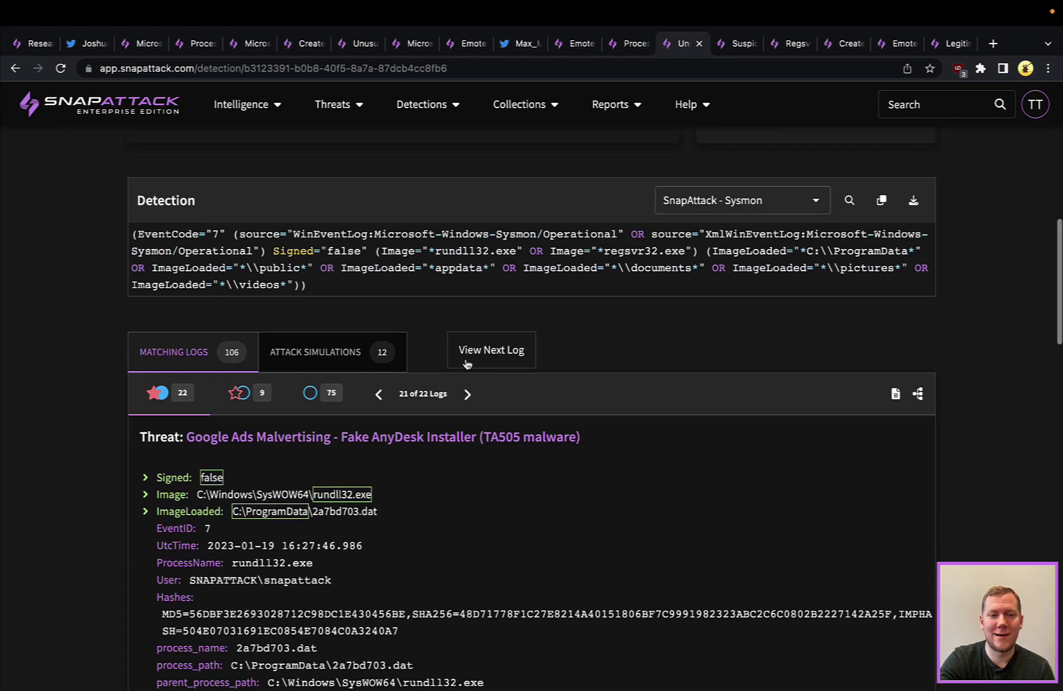
scroll(467, 362, up, 5)
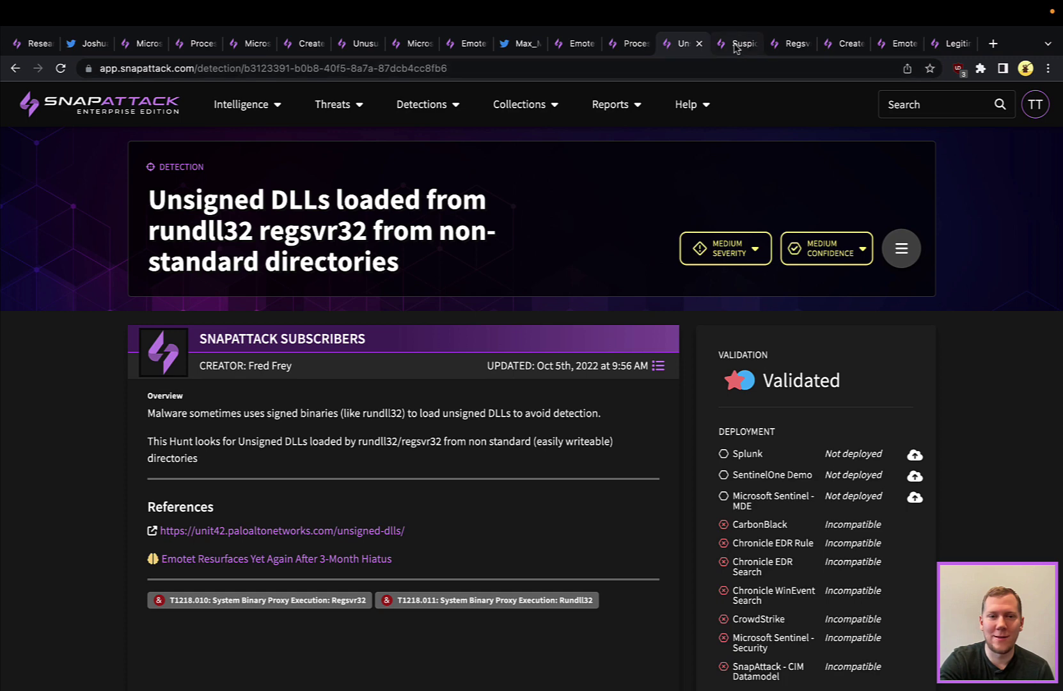
Look over the Suspicious File Create by regsvr32 and Regsvr32 Anomaly detections, reading through the anomaly query
click(735, 46)
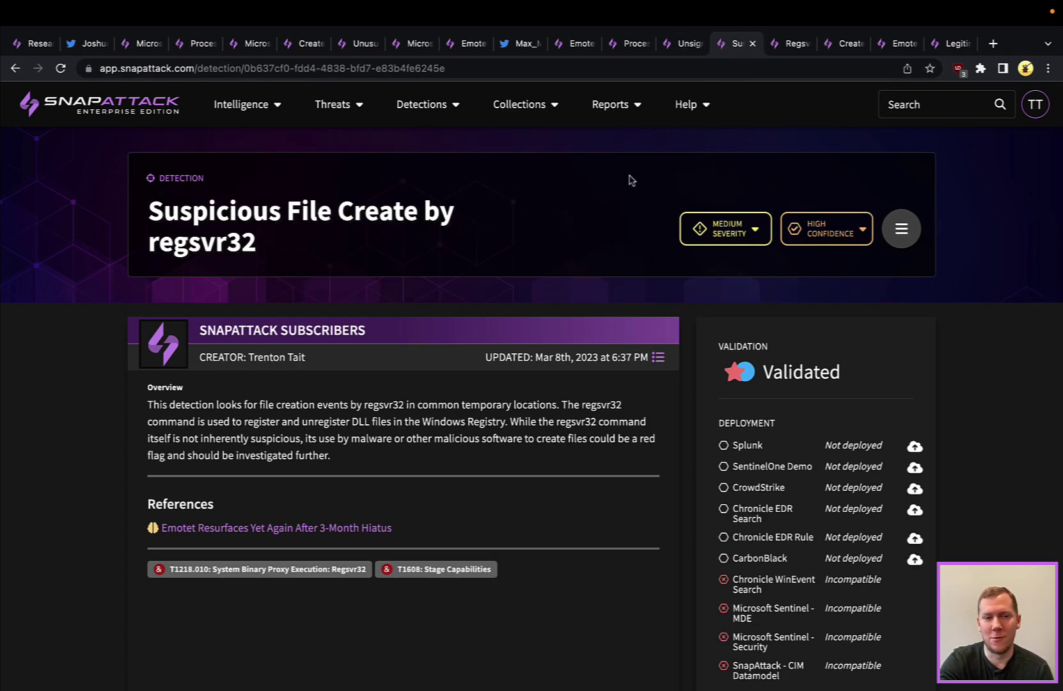
click(788, 46)
scroll(623, 237, down, 1)
scroll(620, 237, down, 12)
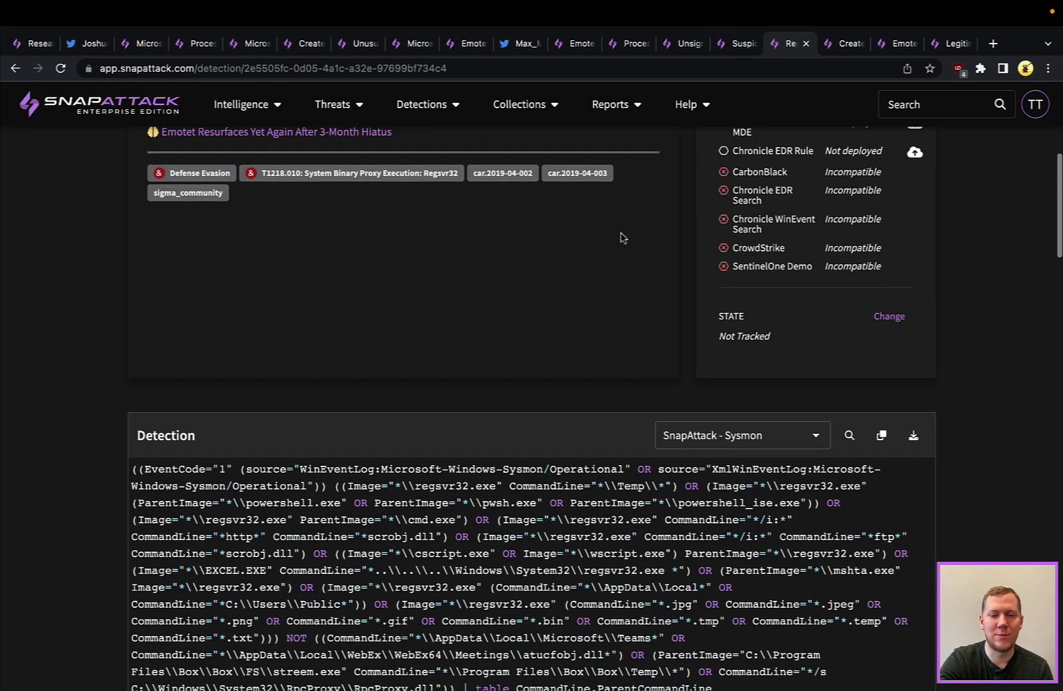
scroll(621, 233, up, 5)
scroll(621, 234, up, 7)
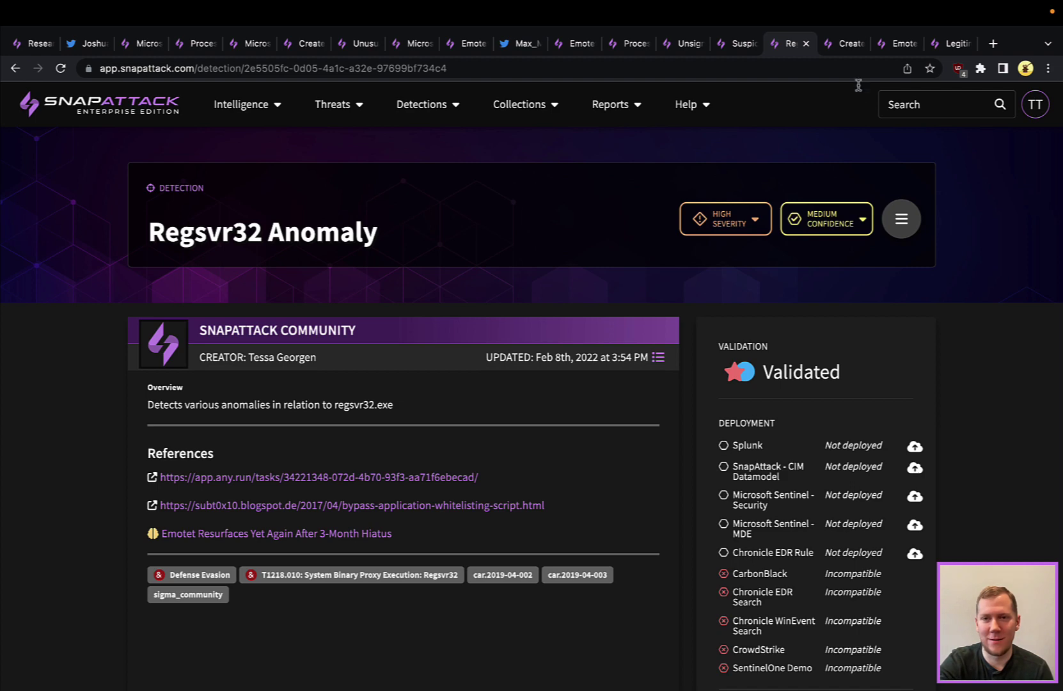
Review Created Files by Office Applications, stepping through its KillChain - Nemesis Kitten and VSTO phishing logs
click(842, 43)
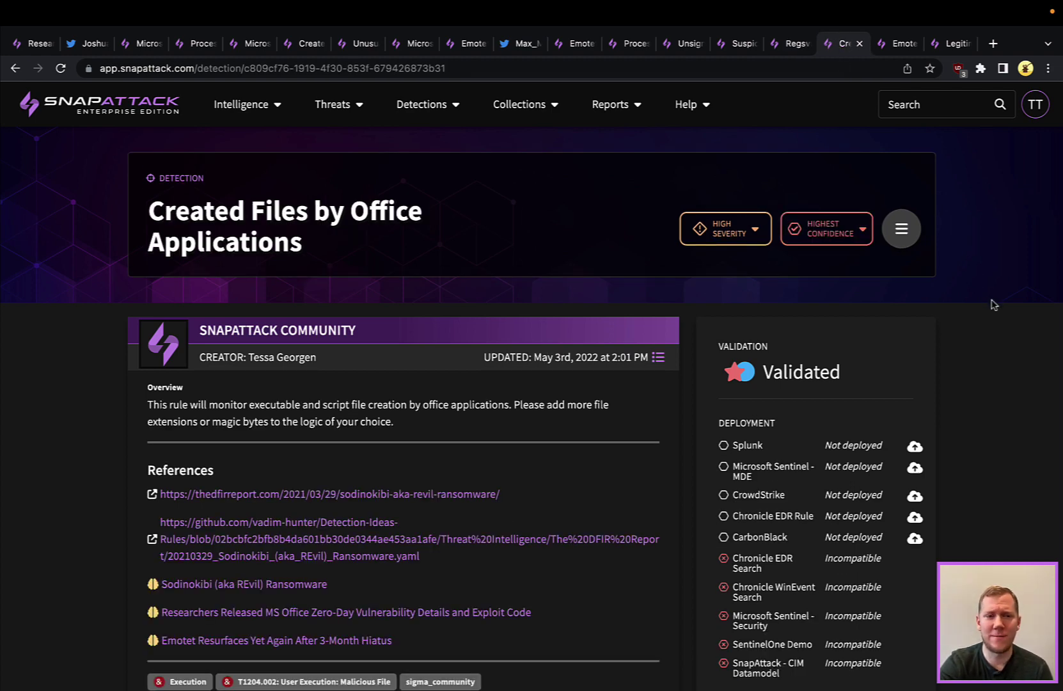
scroll(993, 304, down, 2)
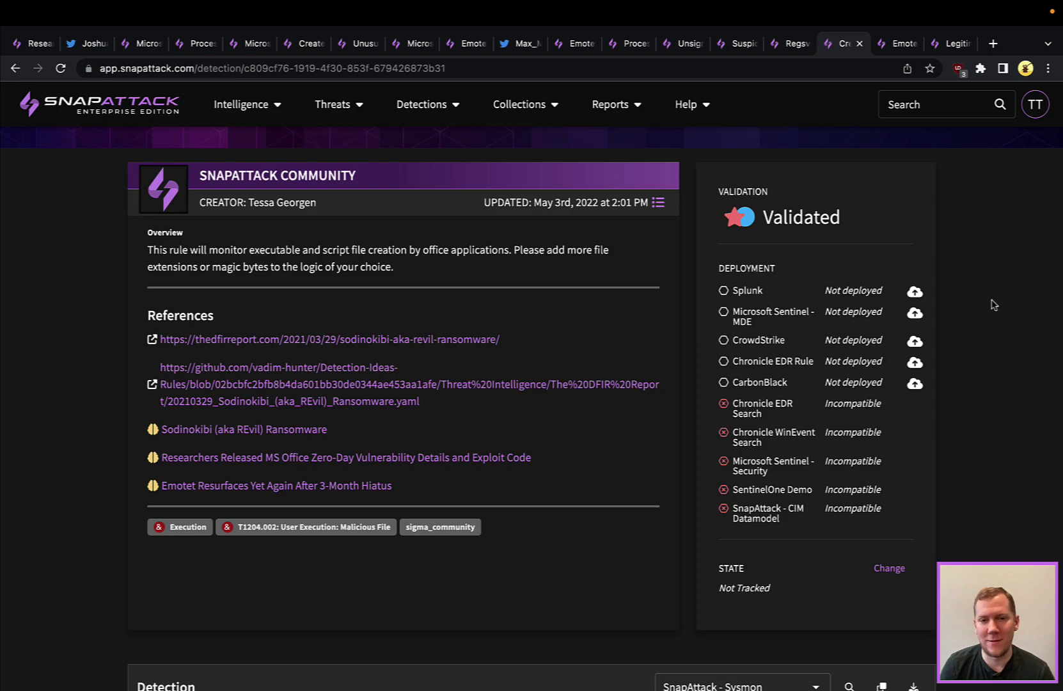
scroll(993, 305, down, 8)
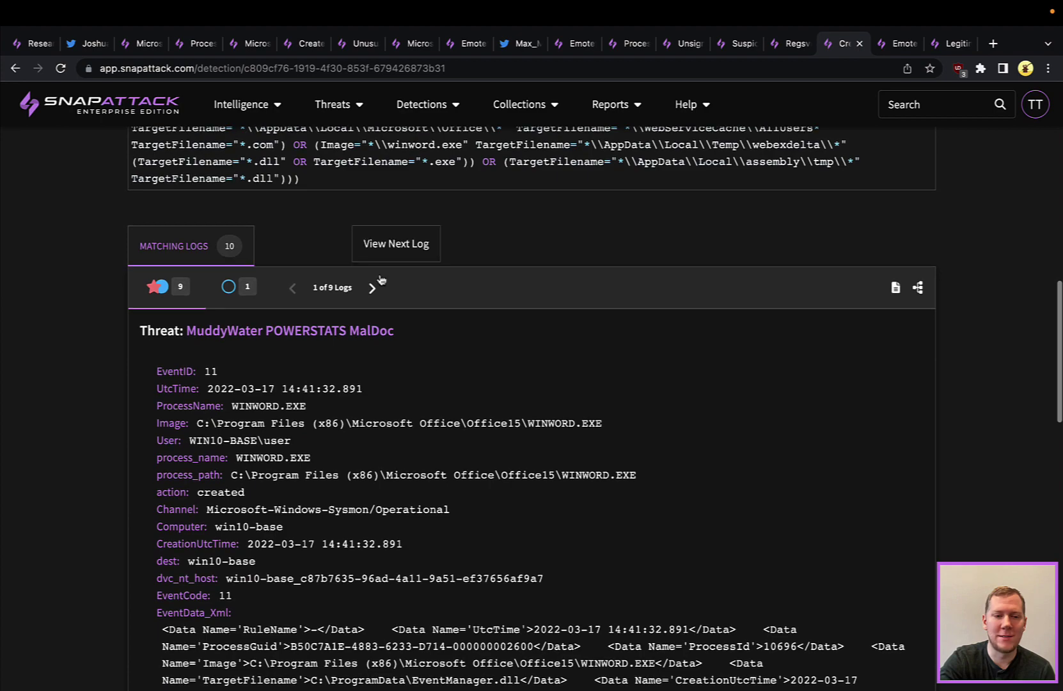
click(375, 289)
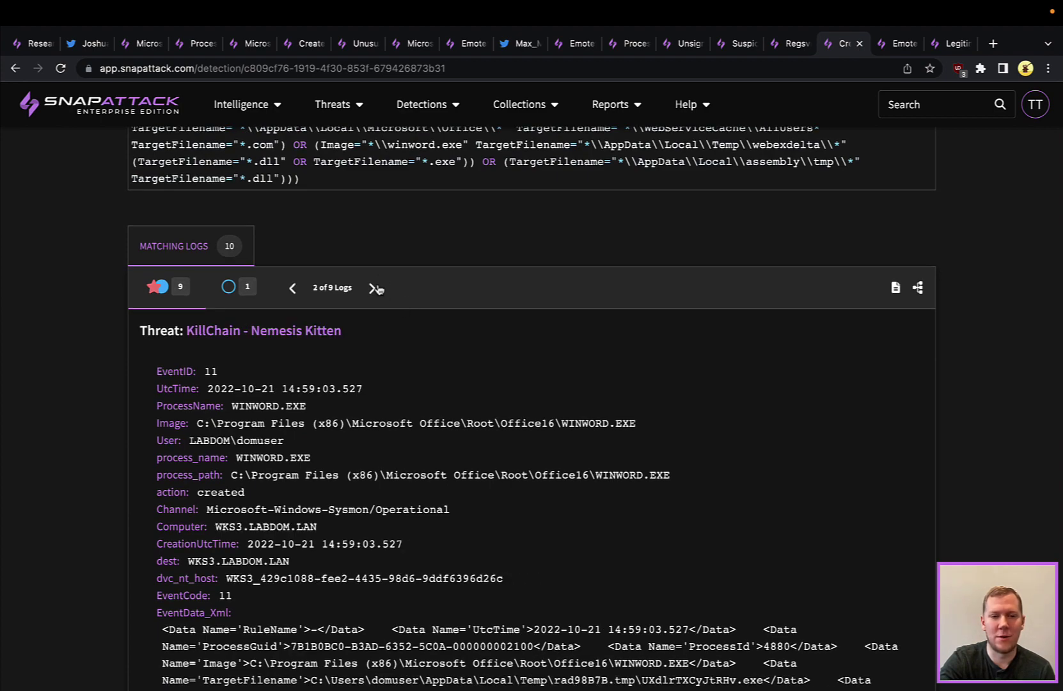
click(374, 288)
scroll(422, 256, up, 5)
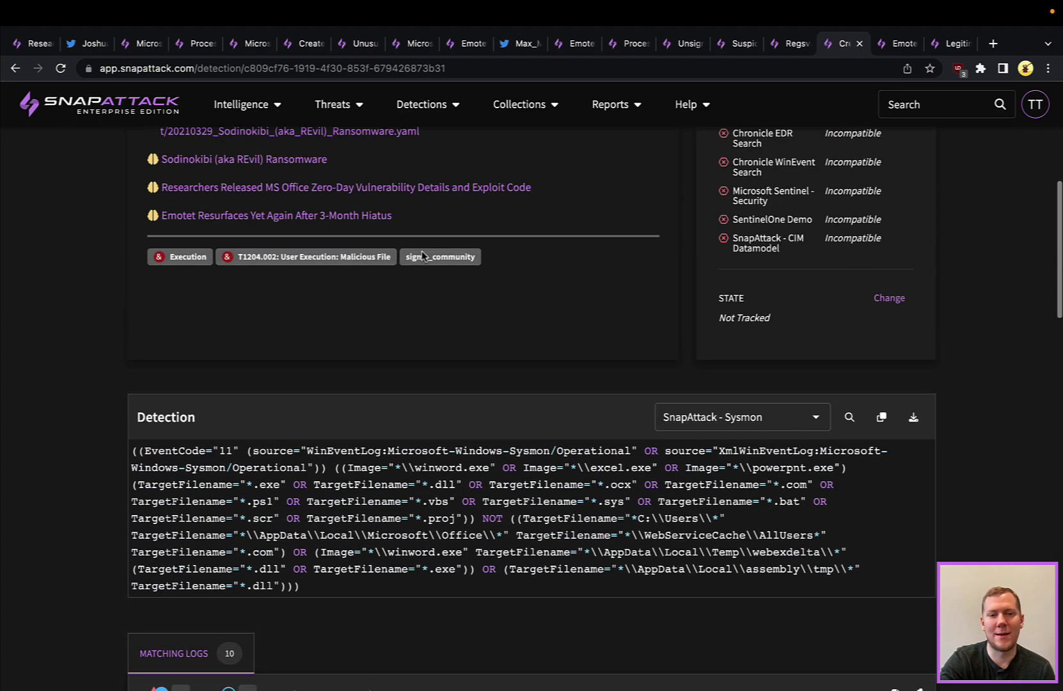
scroll(422, 256, up, 5)
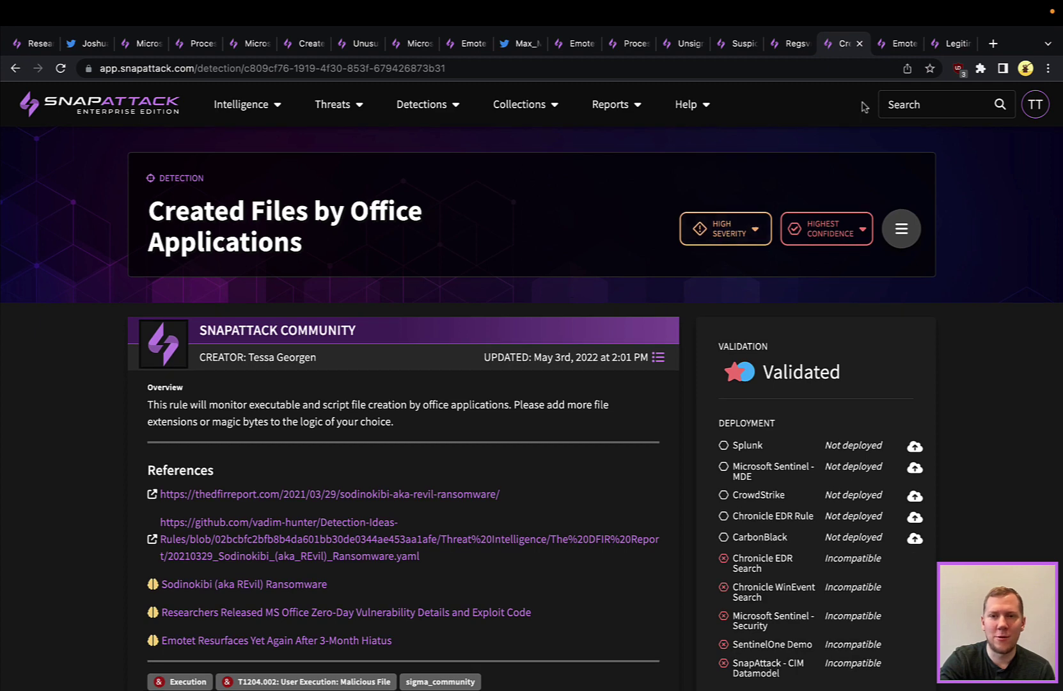
click(896, 46)
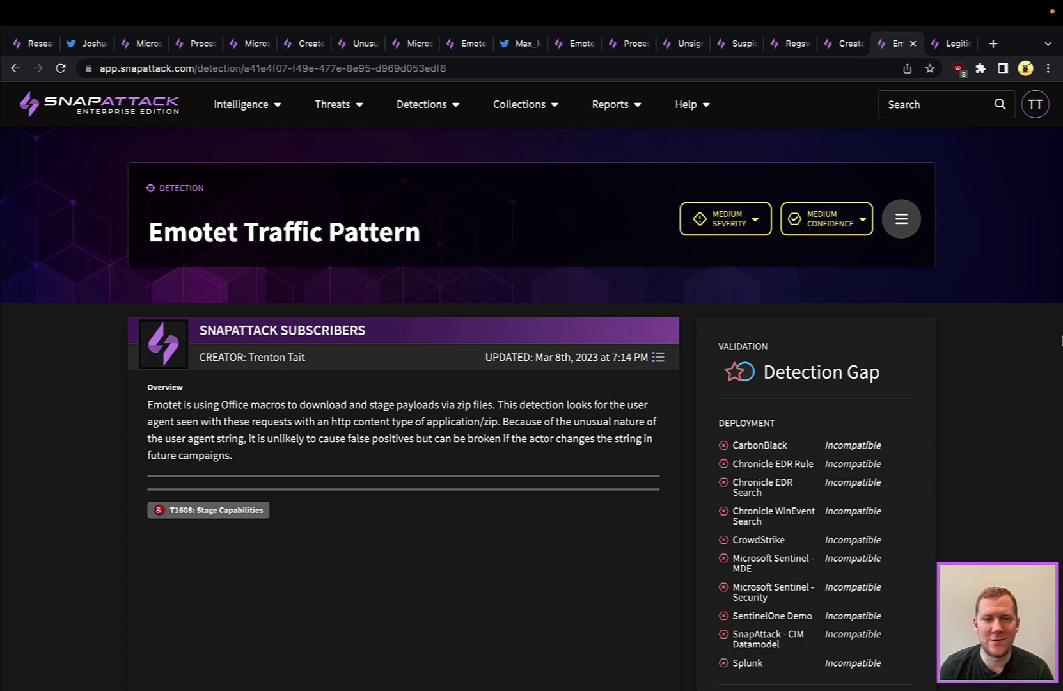
Read the Emotet Traffic Pattern Zeek query and its one matching log (WinHttp user agent, application/zip)
scroll(1032, 435, down, 6)
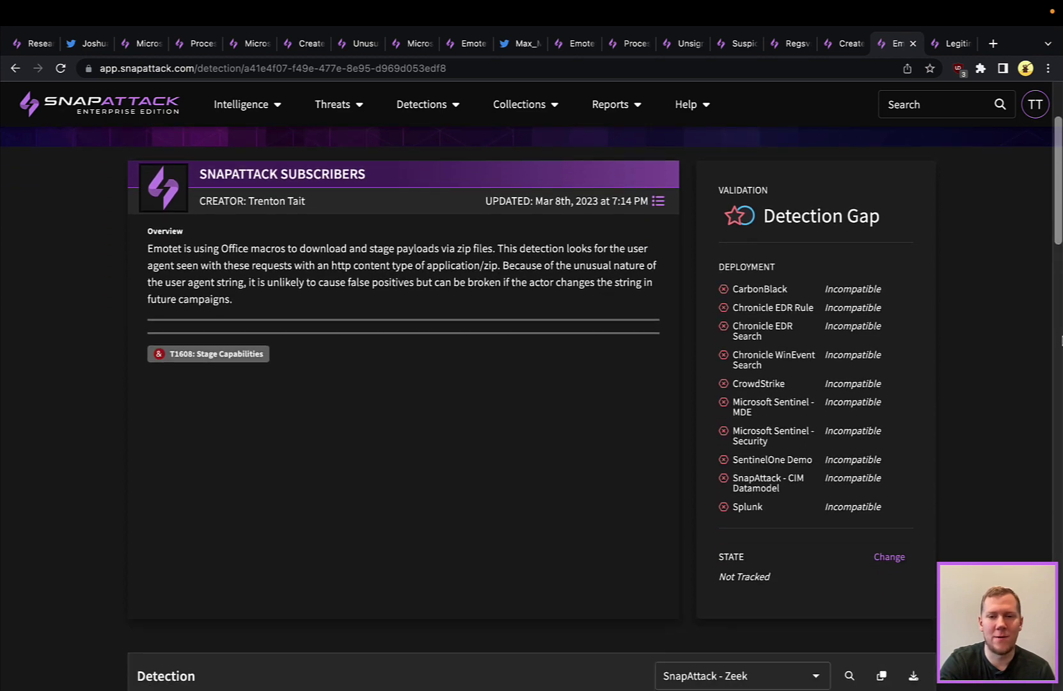
scroll(1033, 436, down, 2)
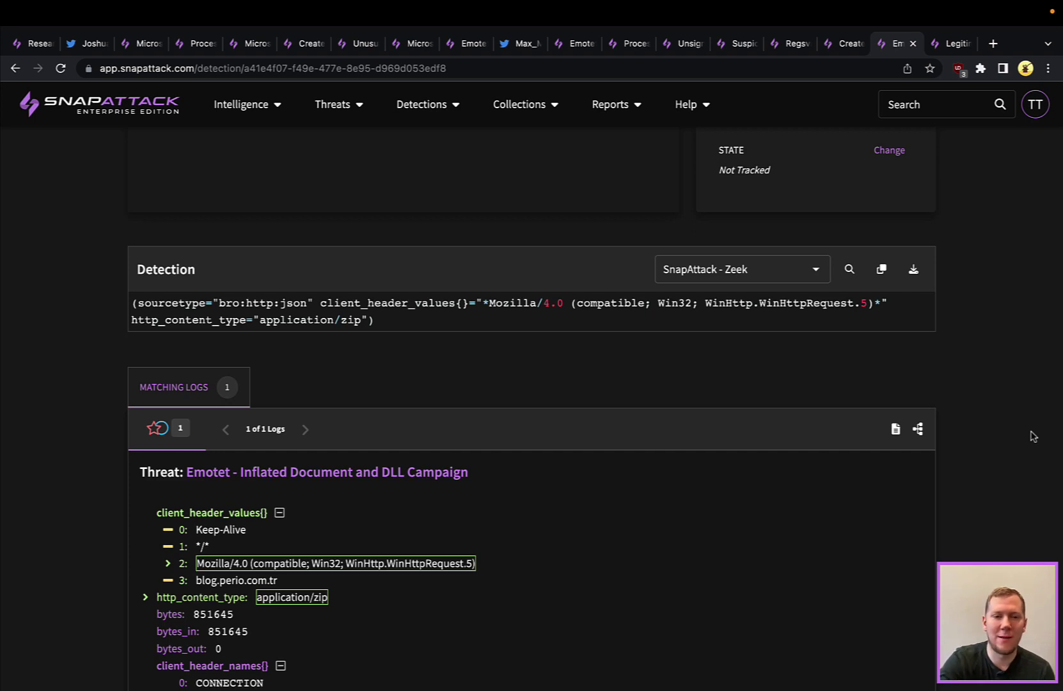
scroll(1033, 436, down, 6)
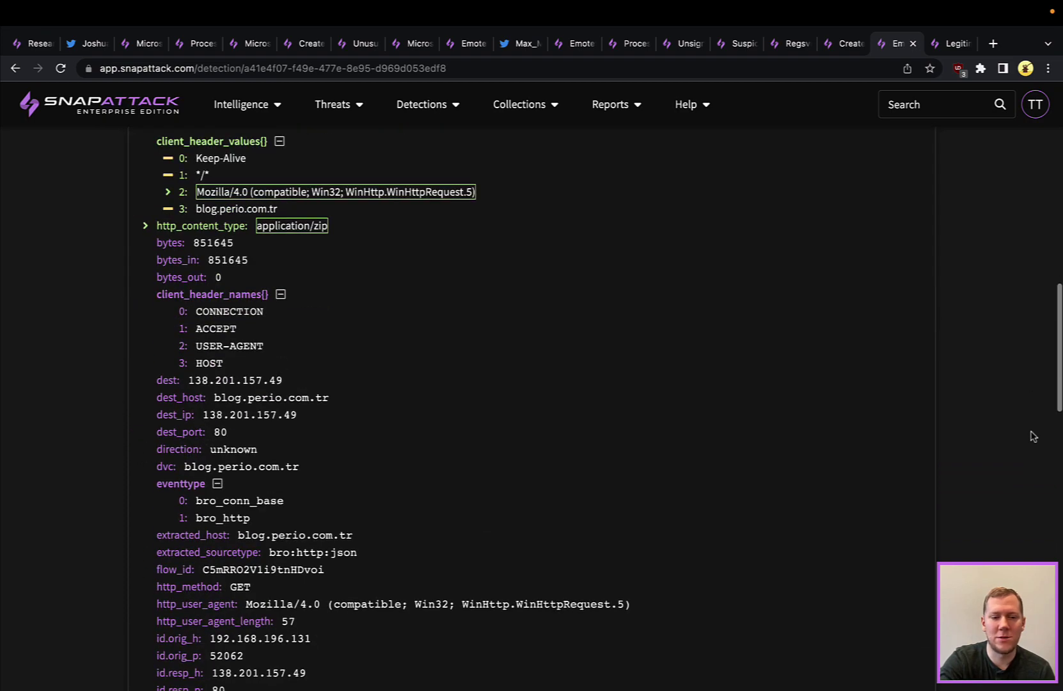
scroll(1033, 436, up, 15)
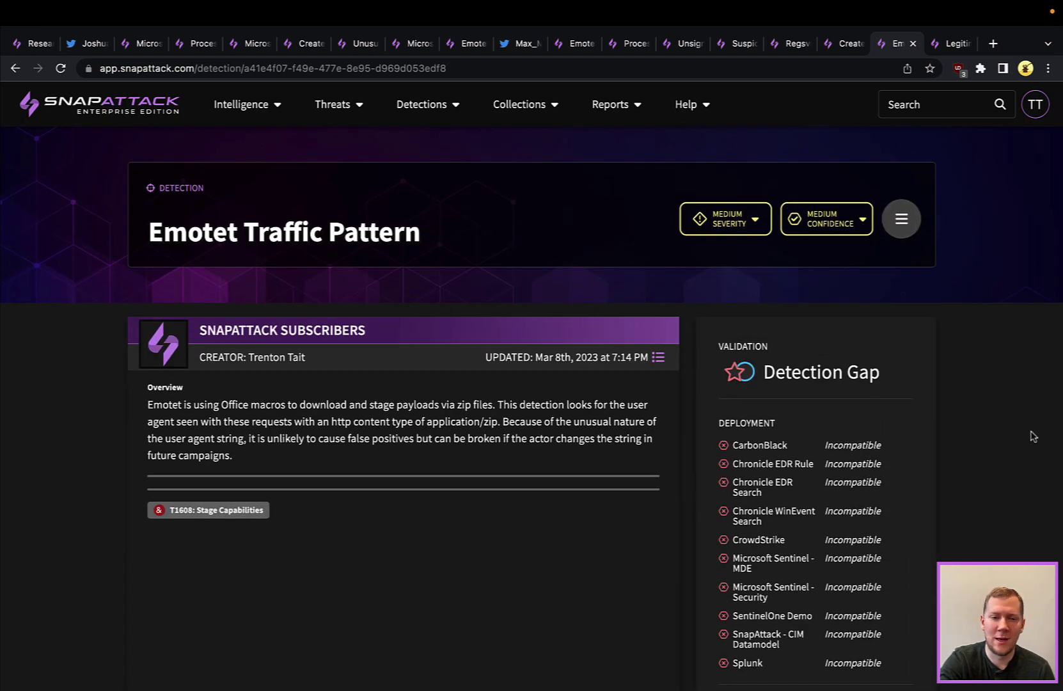
click(951, 45)
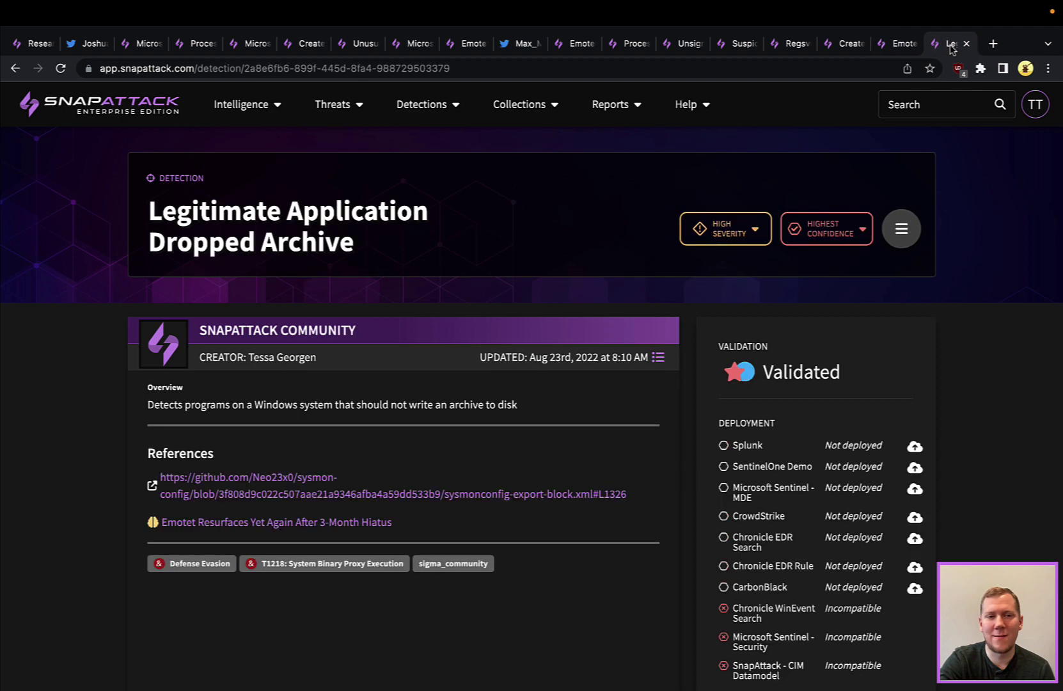
scroll(1027, 351, down, 1)
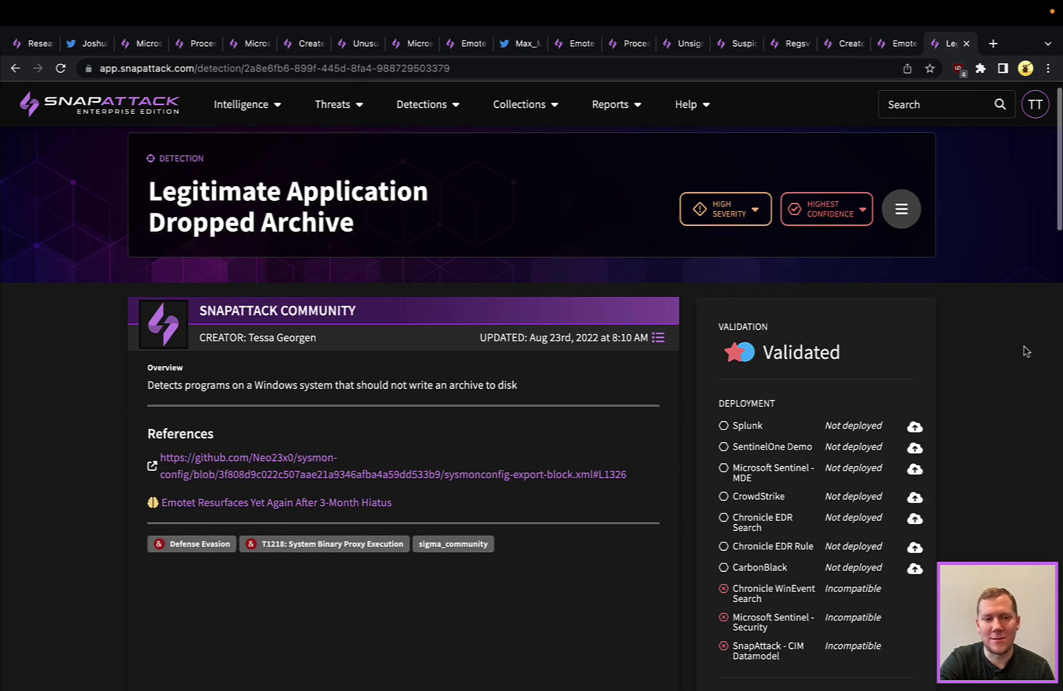
scroll(1026, 351, down, 3)
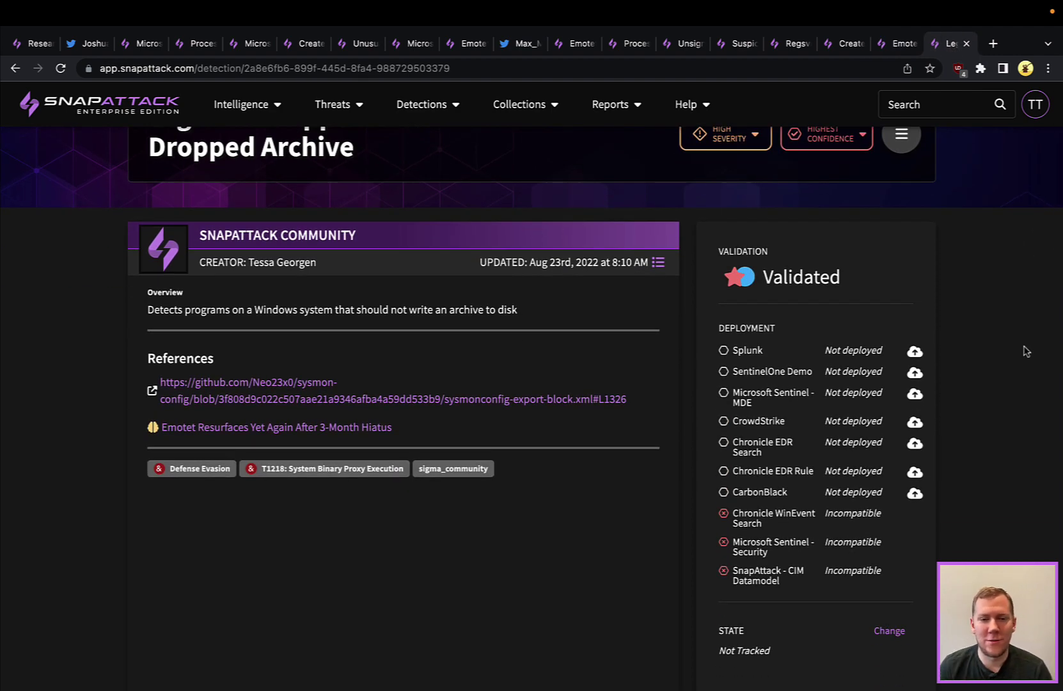
scroll(1027, 351, down, 8)
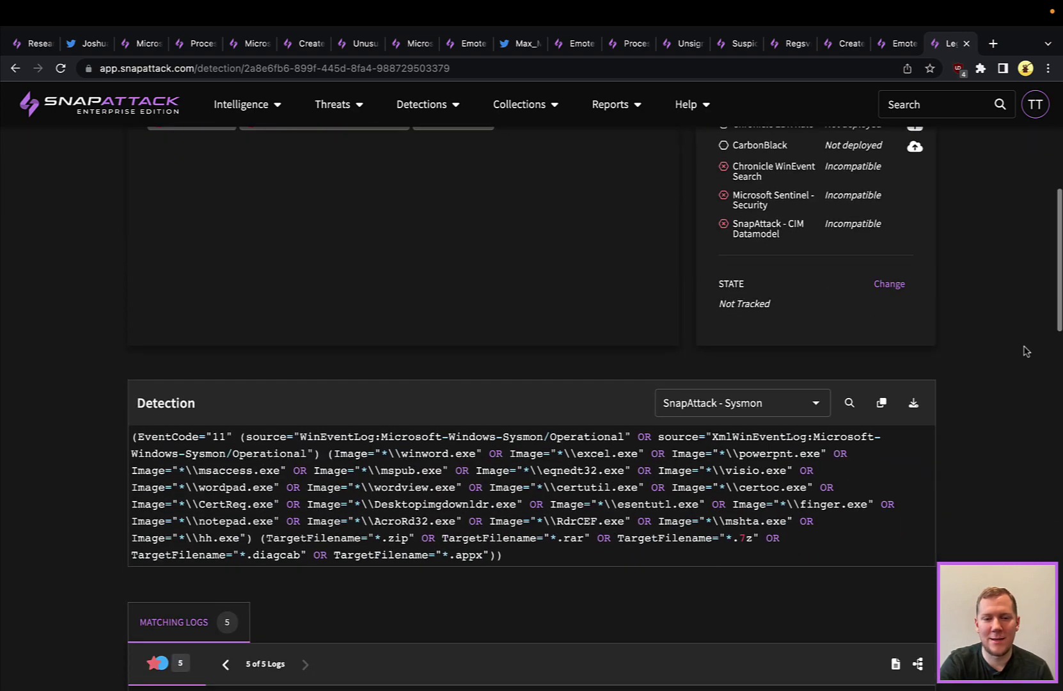
scroll(1026, 351, down, 3)
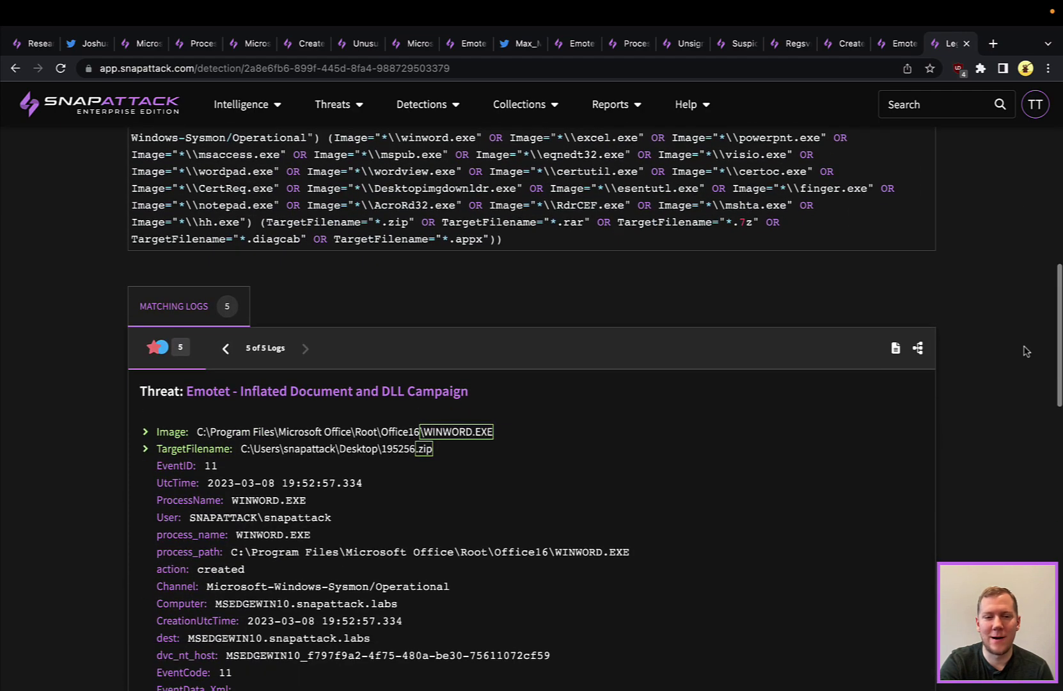
scroll(888, 403, down, 2)
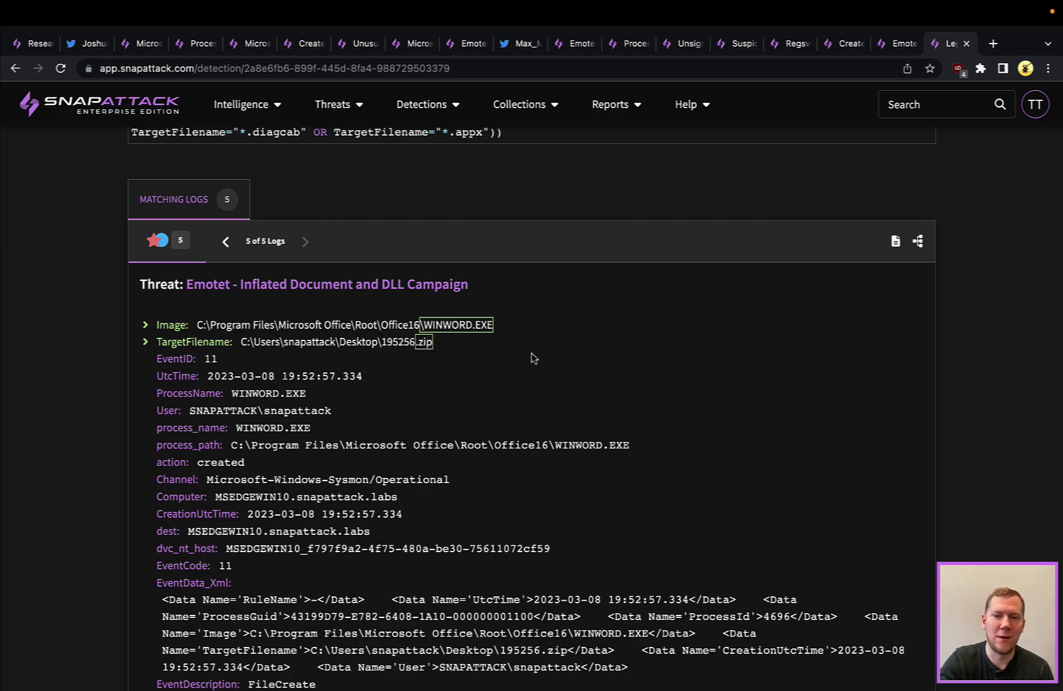
scroll(534, 358, up, 15)
scroll(532, 354, down, 2)
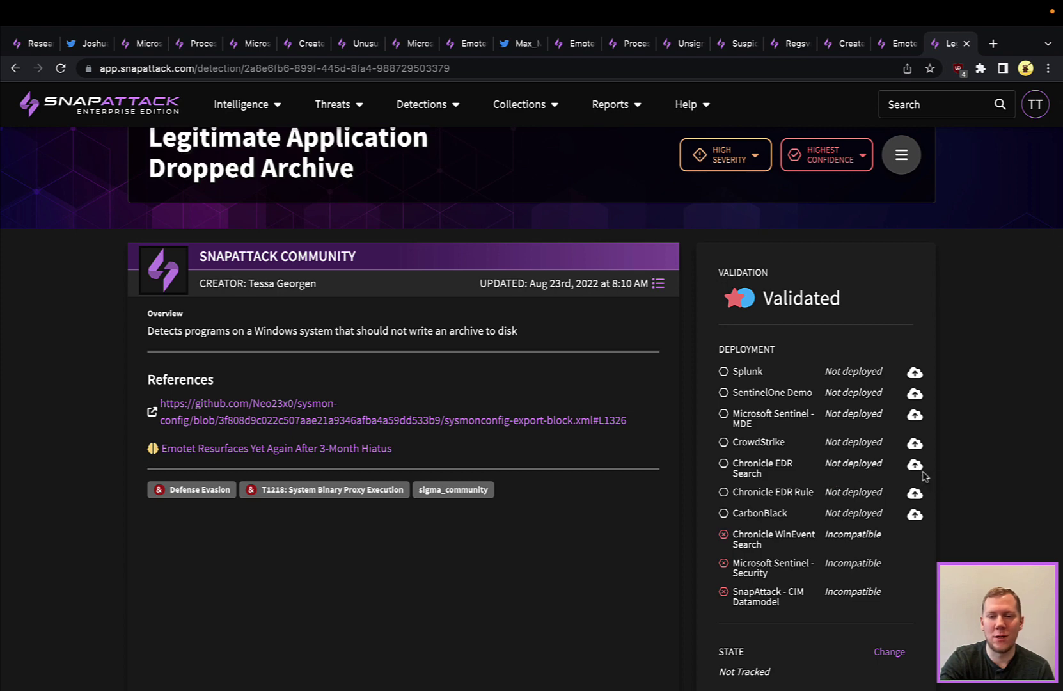
Send the Legitimate Application Dropped Archive detection to SentinelOne Demo and confirm in the Deploy Detection dialog
click(915, 394)
click(706, 433)
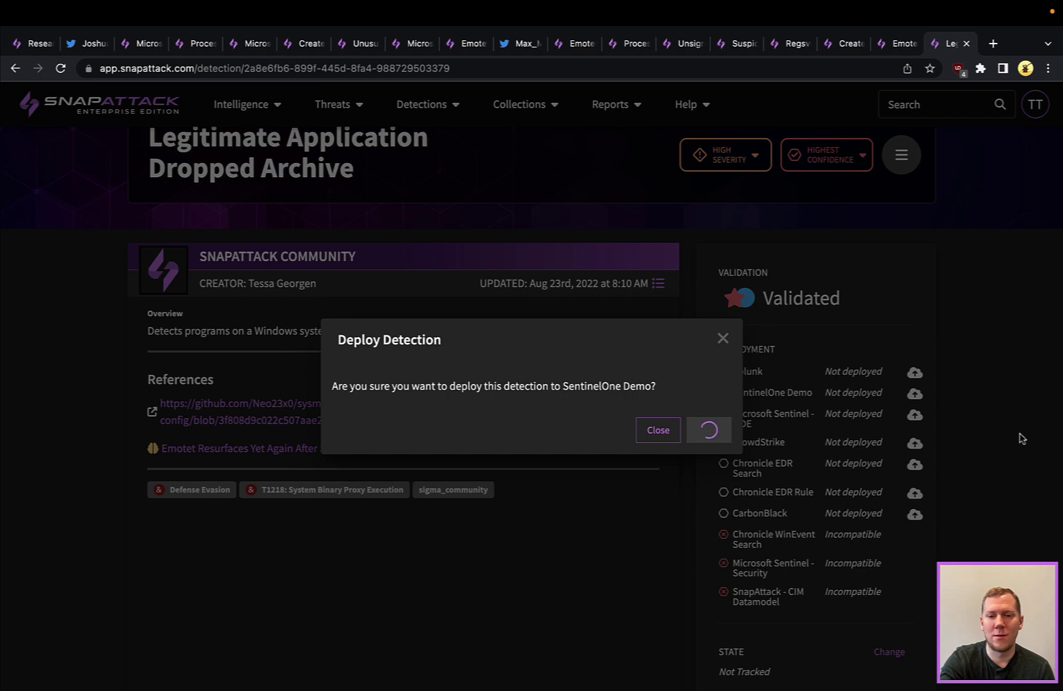